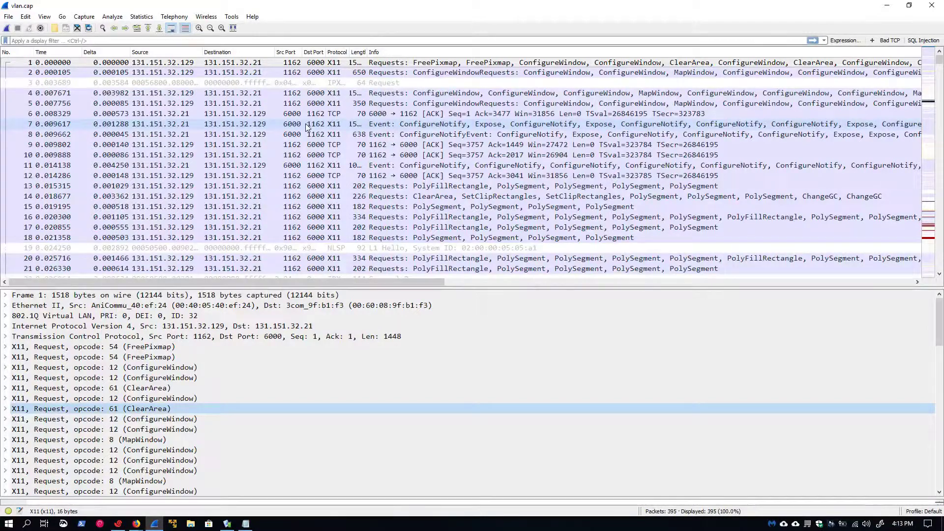
# Step: Bring up the L3.txt notes with example IPs and TCP ports 1162 and 6000 beside the capture
pyautogui.click(246, 524)
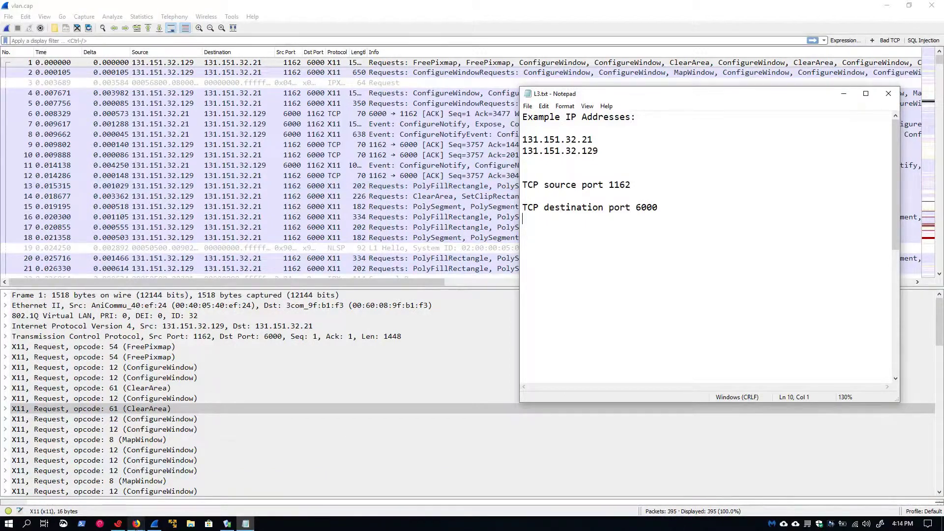
# Step: Switch to the Firefox EX32 Rule Overview, whose rule table shows 0 of 4500 TCAM flows used
pyautogui.moveTo(136, 523)
pyautogui.click(64, 452)
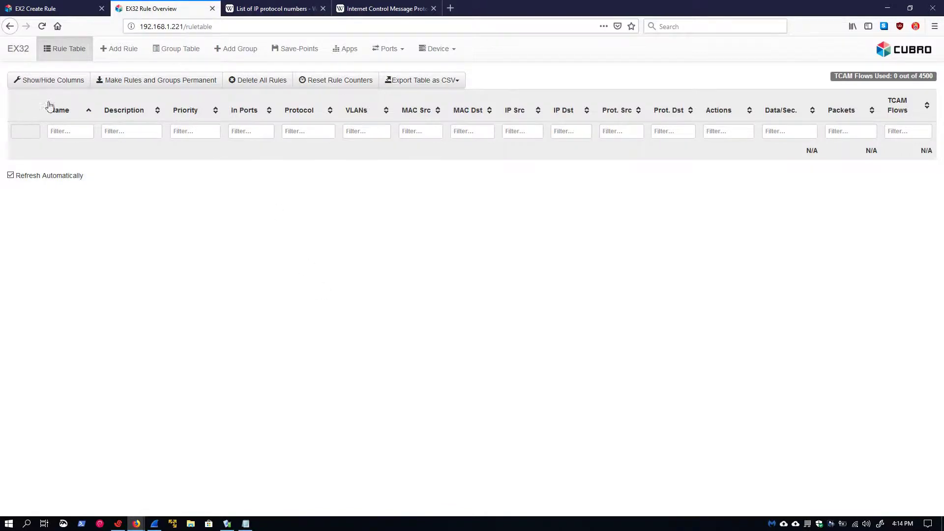
# Step: Create a new EX32 rule with In-Ports 1 and Output to Ports 4
pyautogui.click(117, 49)
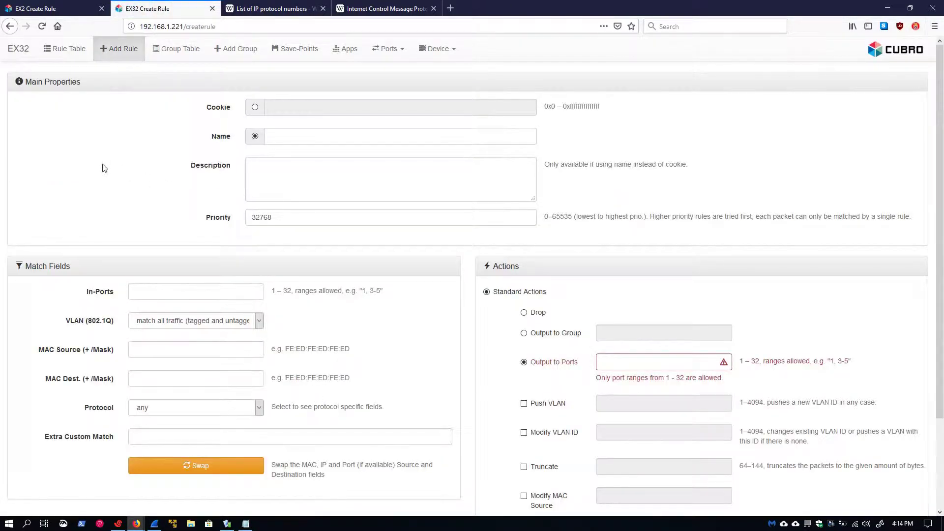
pyautogui.click(150, 294)
pyautogui.write('1')
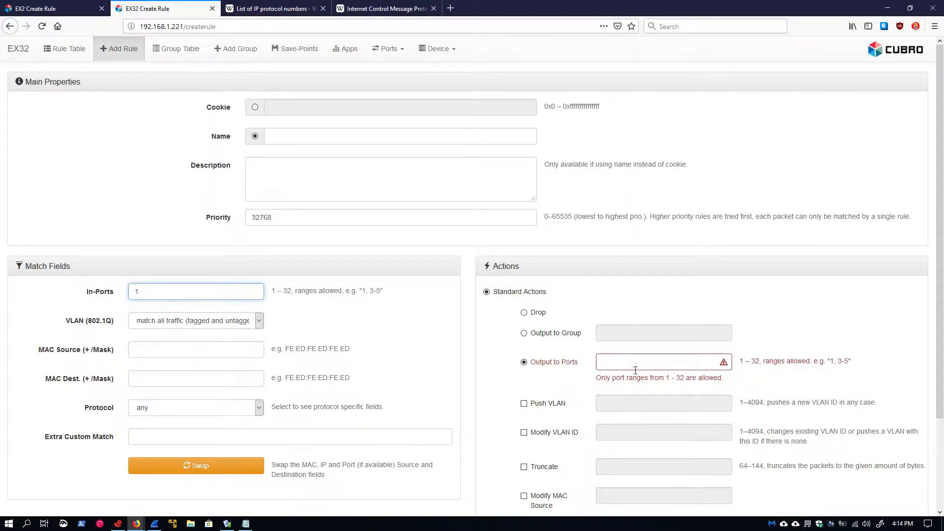
pyautogui.click(633, 362)
pyautogui.write('4')
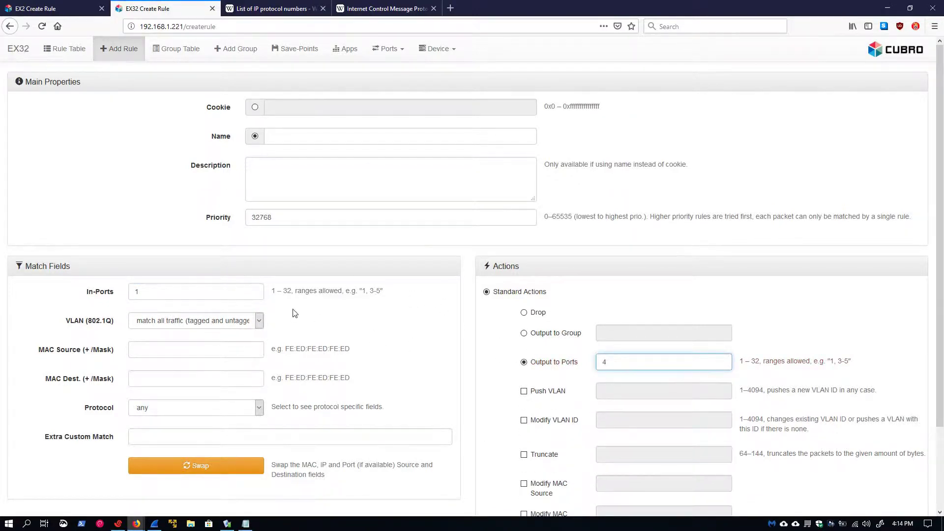
pyautogui.scroll(-2, 278, 315)
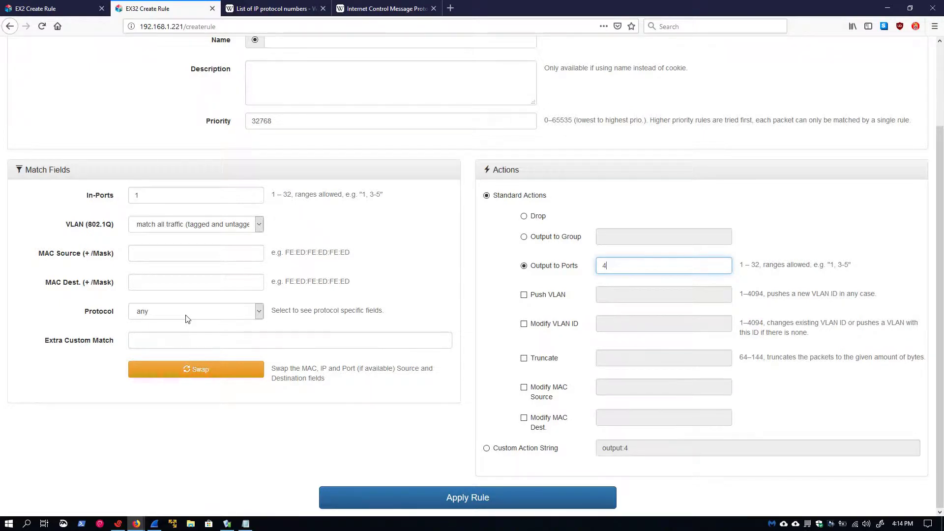
pyautogui.click(187, 319)
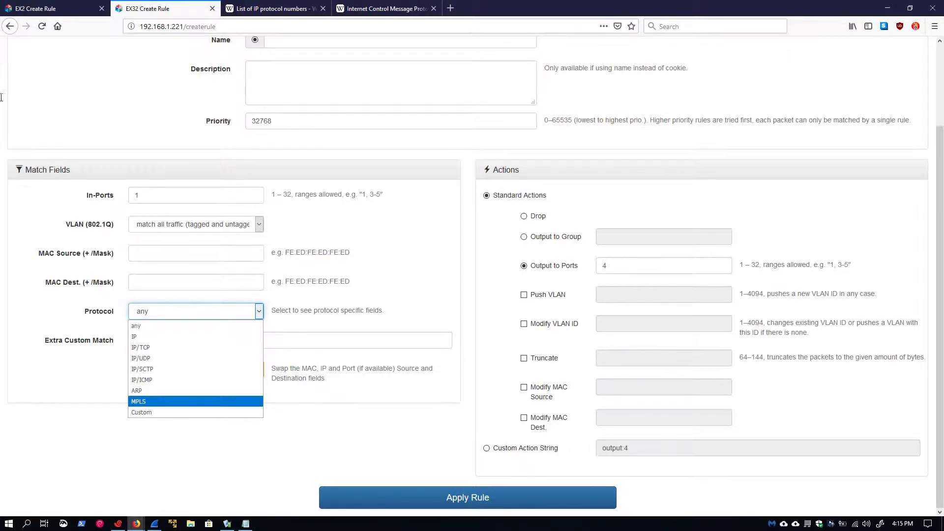
pyautogui.click(40, 14)
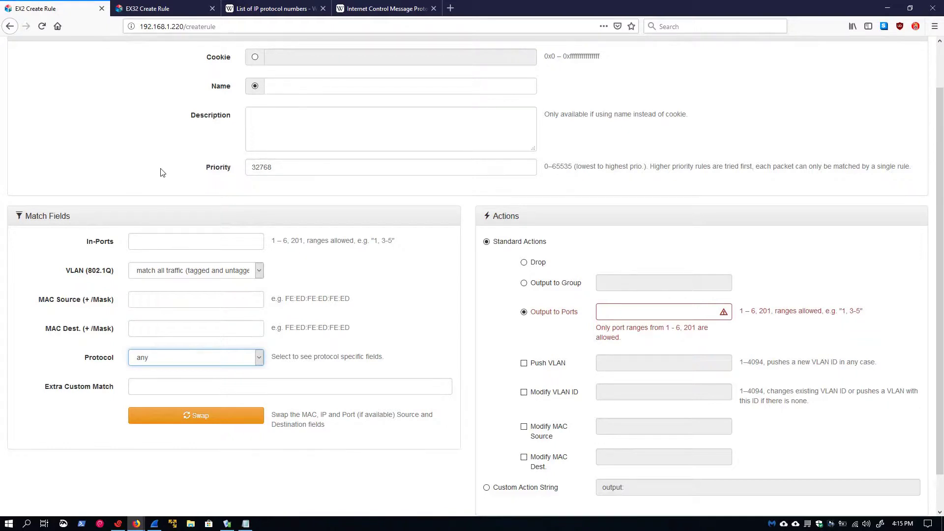
pyautogui.click(208, 358)
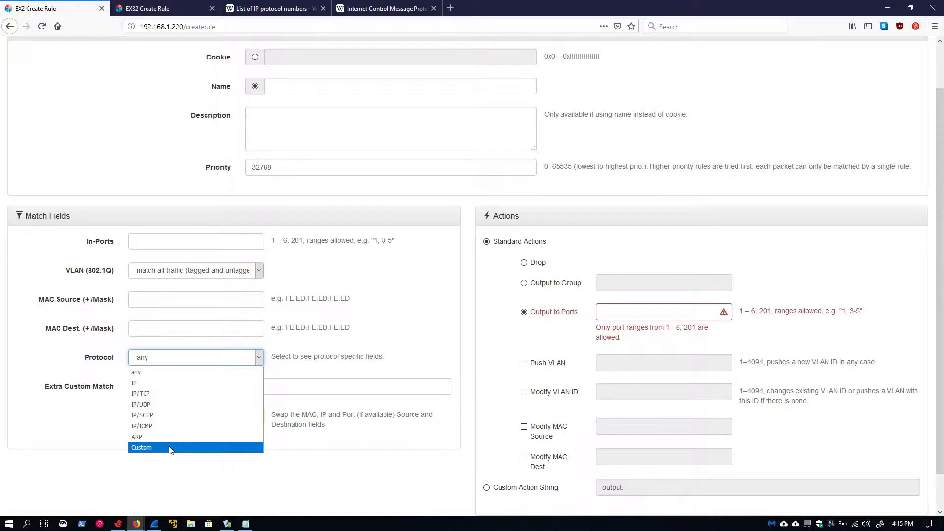
# Step: Set the rule's Protocol to IP and bring the L3.txt address notes up beside the form
pyautogui.click(148, 8)
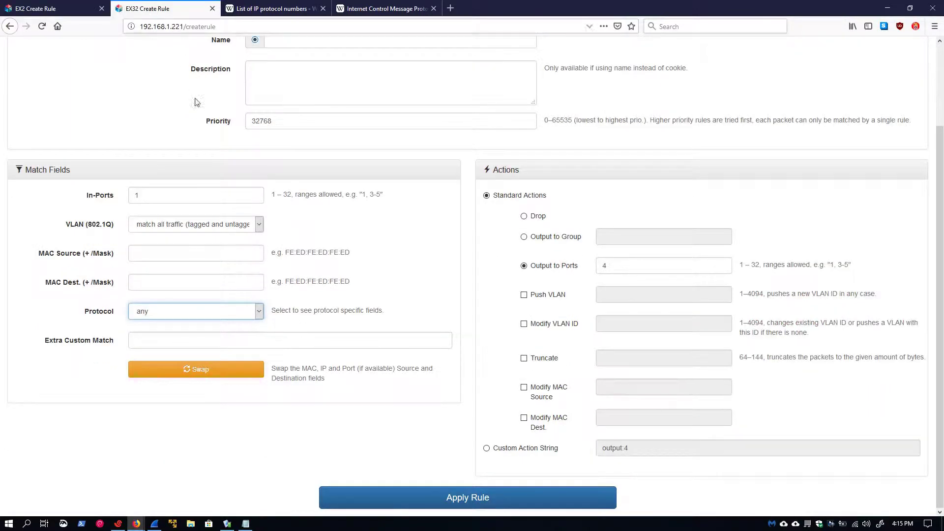
pyautogui.click(199, 311)
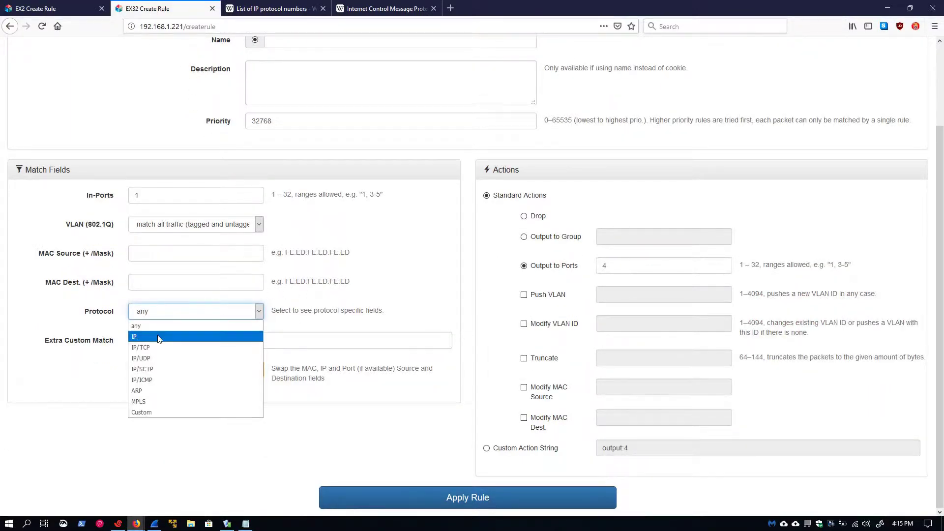
pyautogui.click(158, 337)
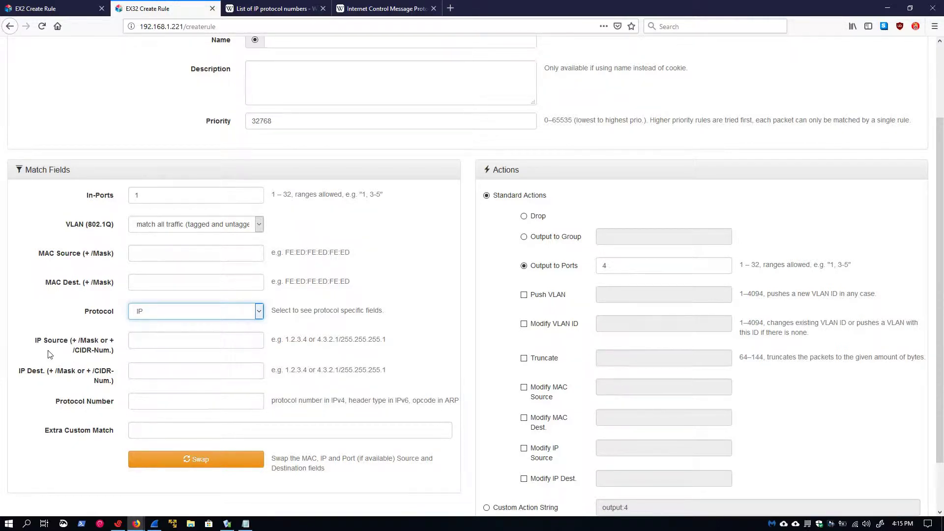
pyautogui.click(245, 524)
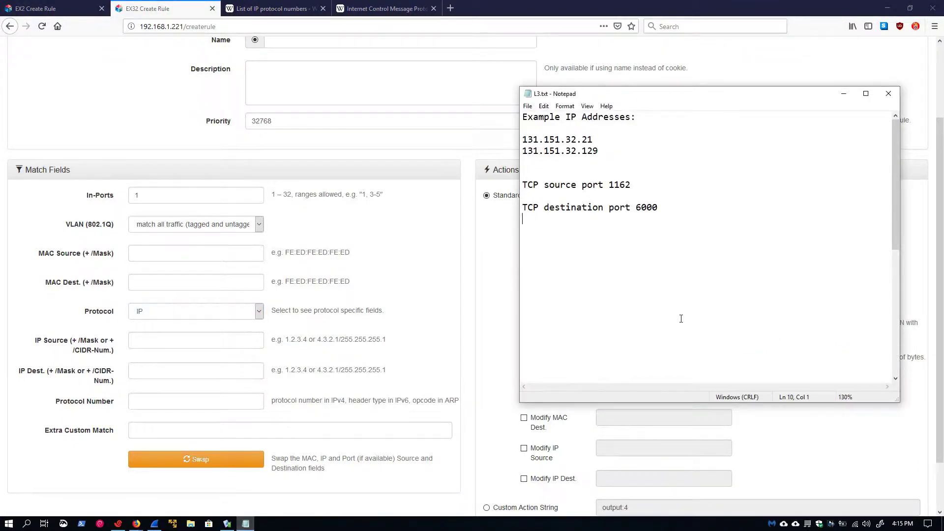
# Step: Paste 131.151.32.21 from the notes into IP Source and correct its mask
pyautogui.doubleClick(563, 141)
pyautogui.hotkey('ctrl', 'c')
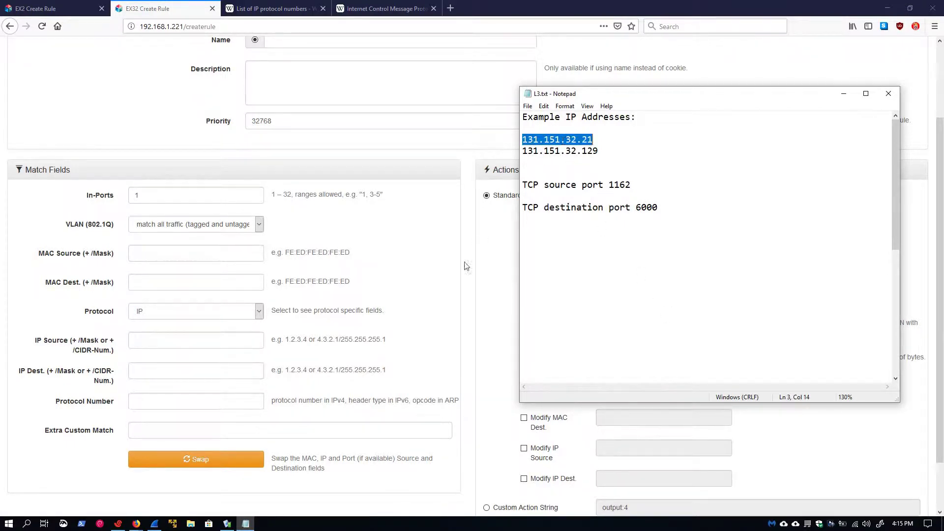
pyautogui.click(182, 346)
pyautogui.hotkey('ctrl', 'v')
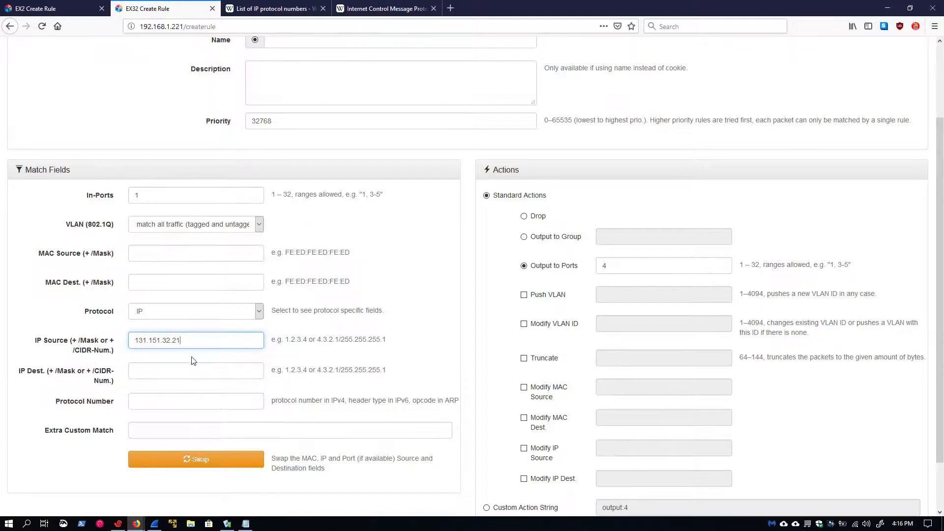
pyautogui.write('/')
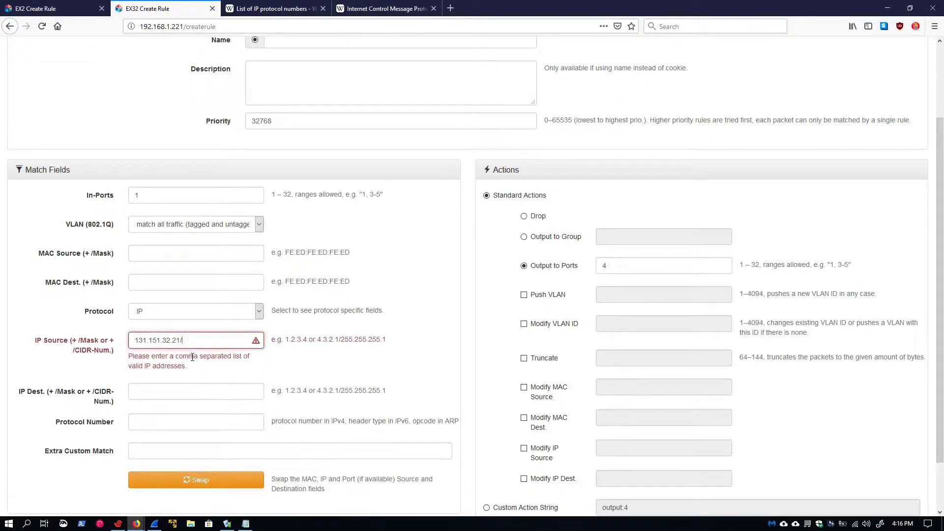
pyautogui.write('255.255.2')
pyautogui.write('55.255.0')
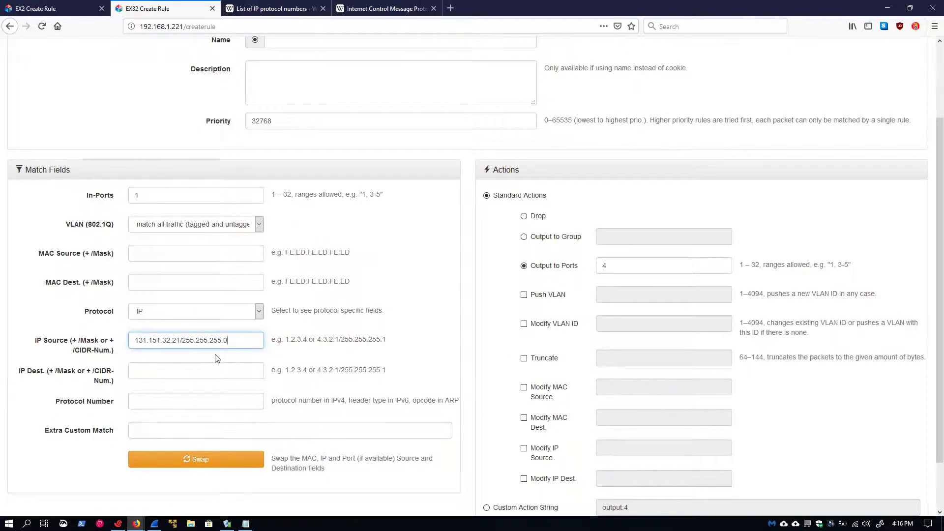
pyautogui.press('BackSpace')
pyautogui.press('BackSpace')
pyautogui.press('BackSpace')
pyautogui.press('BackSpace')
pyautogui.press('BackSpace')
pyautogui.press('BackSpace')
pyautogui.press('BackSpace')
pyautogui.press('BackSpace')
pyautogui.press('BackSpace')
pyautogui.press('BackSpace')
pyautogui.press('BackSpace')
pyautogui.press('BackSpace')
pyautogui.press('BackSpace')
pyautogui.write('24')
pyautogui.press('BackSpace')
pyautogui.press('BackSpace')
pyautogui.press('BackSpace')
pyautogui.scroll(-2, 217, 348)
# Step: Apply the rule, confirm it in the rule table using 1 TCAM flow, and return to Wireshark
pyautogui.click(468, 495)
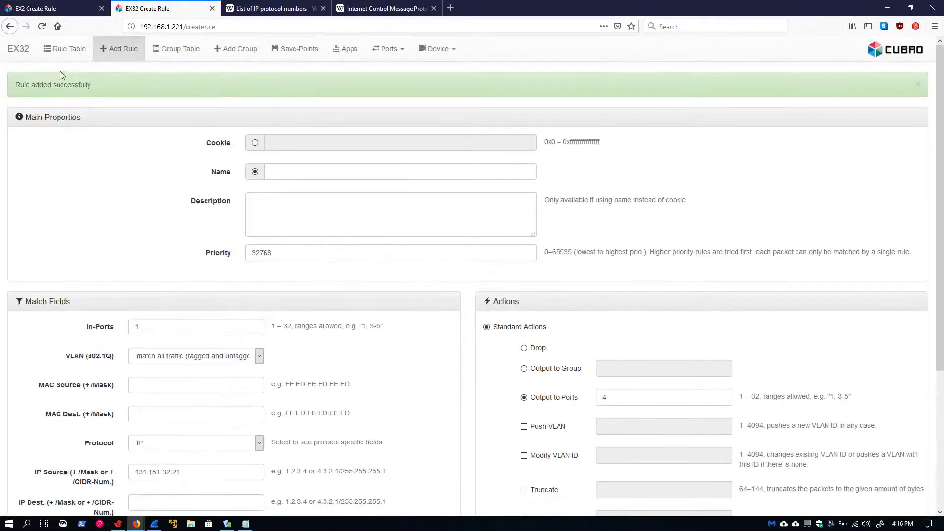
pyautogui.click(64, 48)
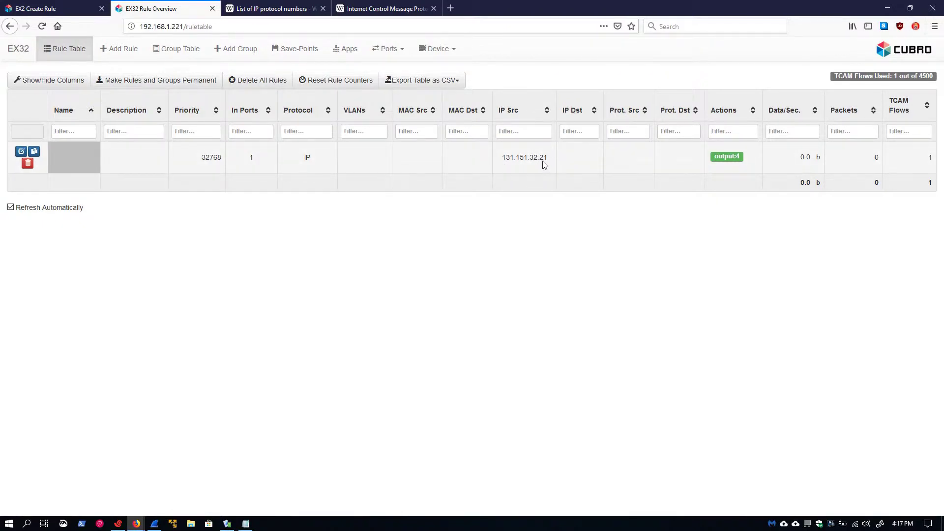
pyautogui.click(159, 522)
# Step: Capture the Packet Player replay of vlan.cap on Ethernet, stopping at 69 packets
pyautogui.click(7, 29)
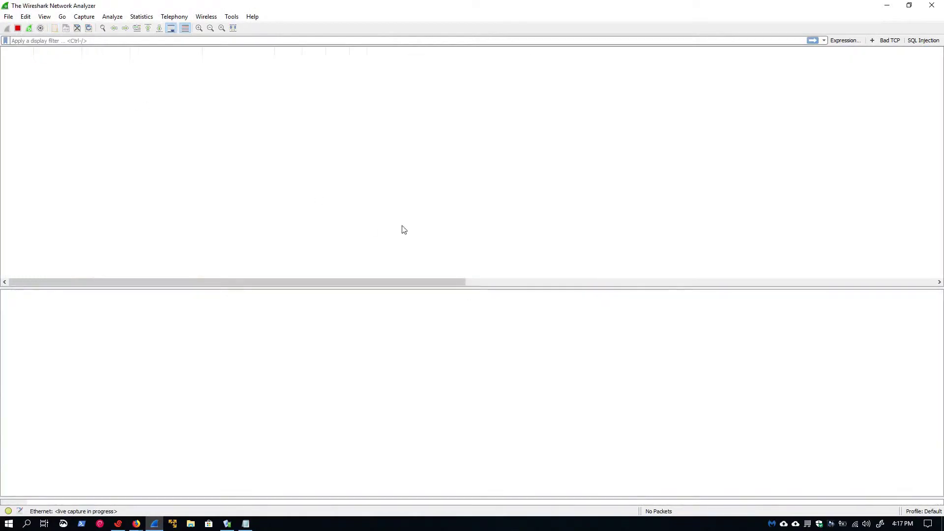
pyautogui.click(227, 523)
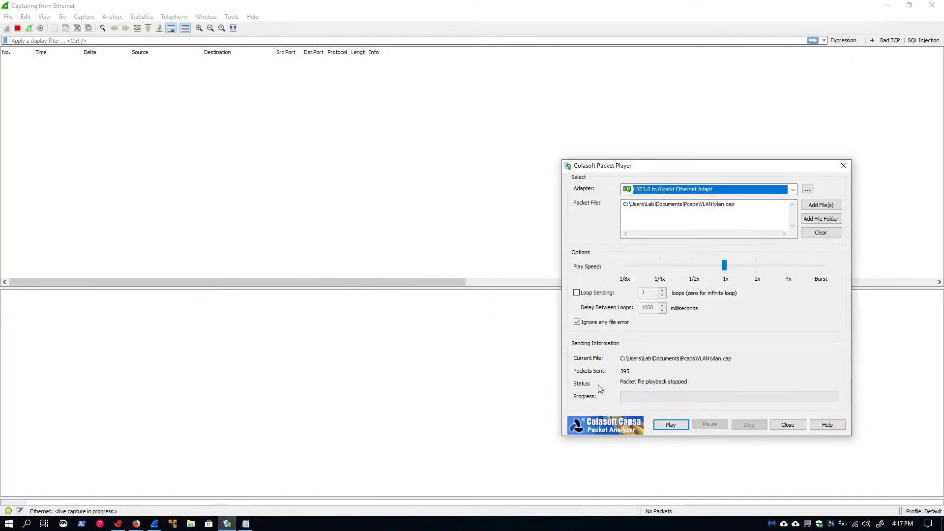
pyautogui.click(671, 425)
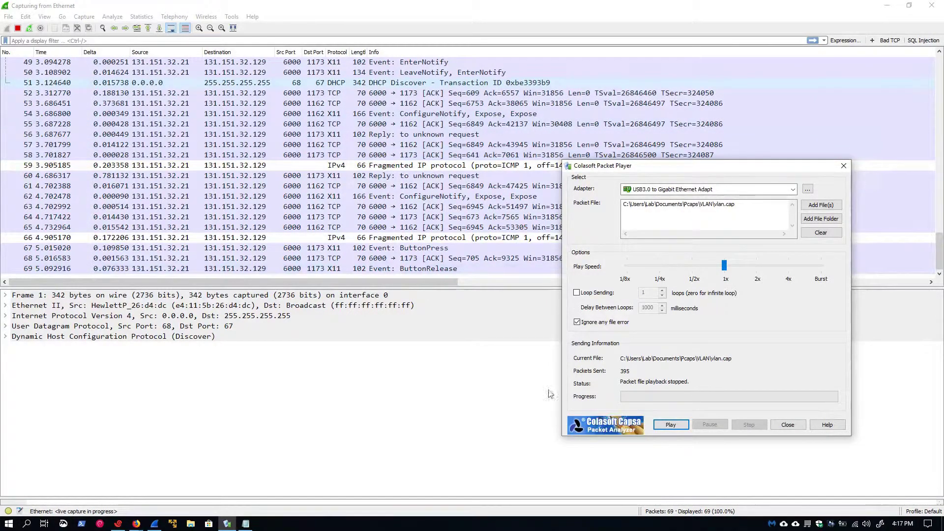
pyautogui.click(19, 30)
pyautogui.click(18, 29)
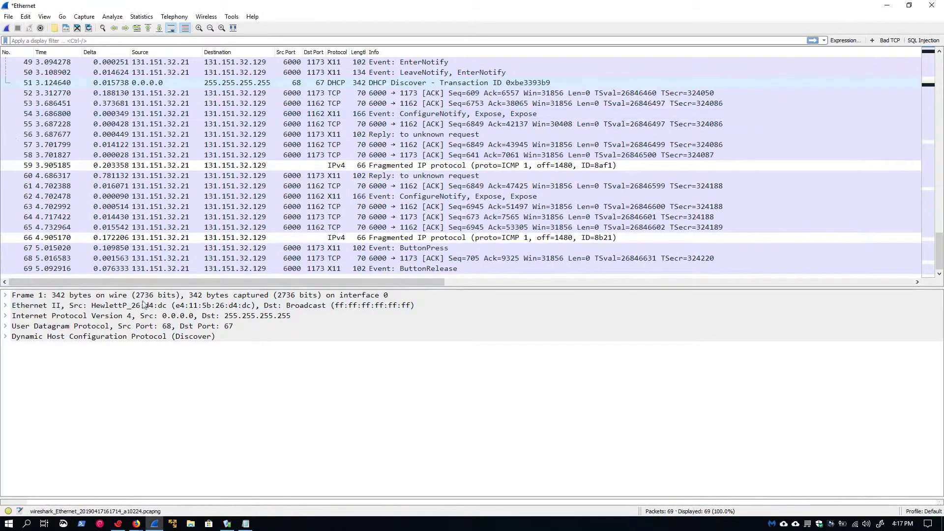
# Step: Delete the existing EX32 rule and start a new rule matching IP traffic
pyautogui.moveTo(136, 524)
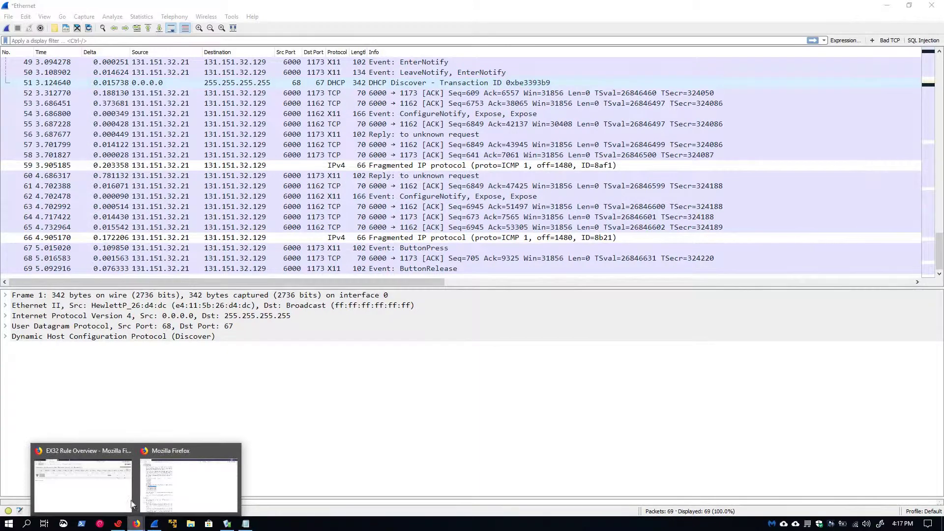
pyautogui.click(77, 465)
pyautogui.click(25, 165)
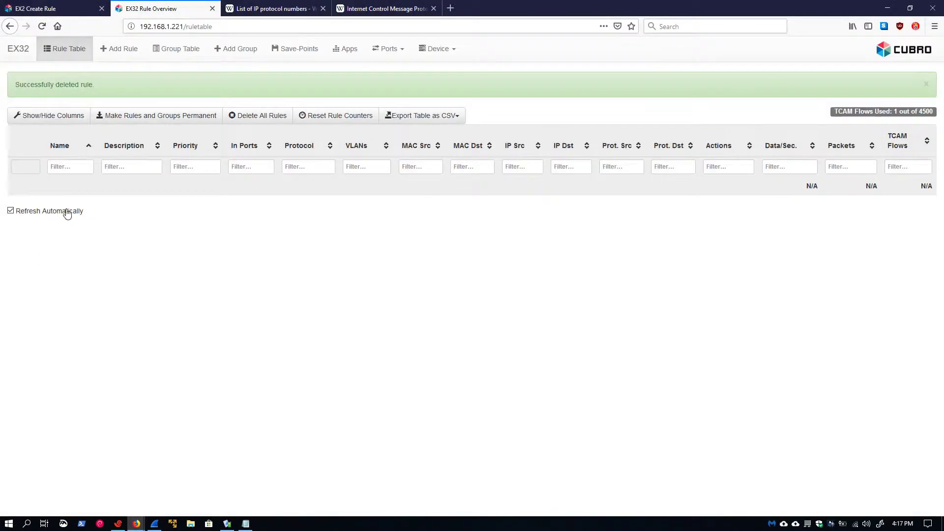
pyautogui.click(104, 50)
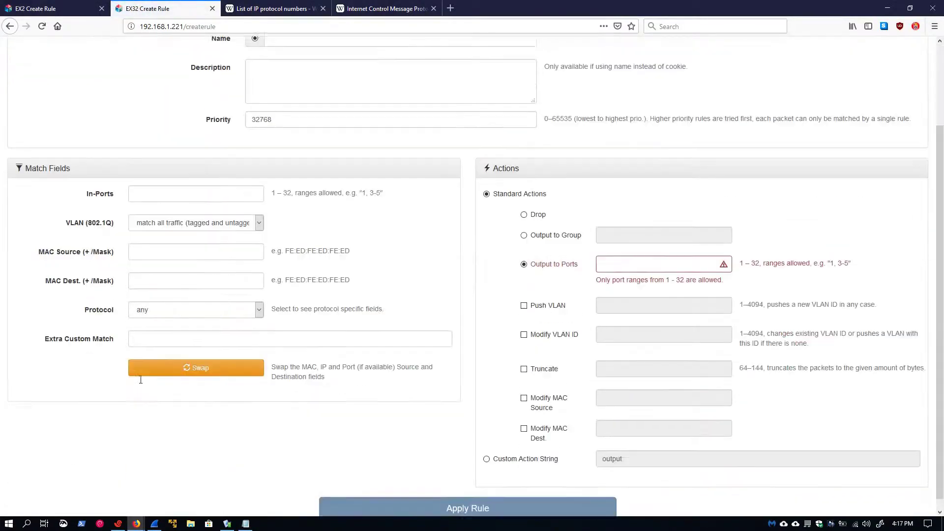
pyautogui.scroll(-3, 148, 396)
pyautogui.click(155, 409)
pyautogui.click(155, 324)
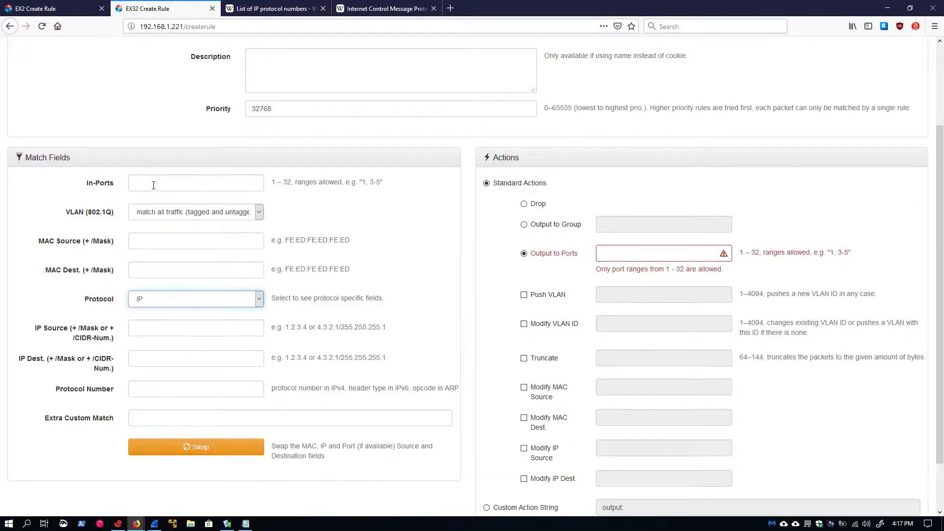
# Step: Set In-Ports 1, Output to Ports 4 and destination IP 131.151.32.21, then save the rule
pyautogui.click(154, 185)
pyautogui.write('1')
pyautogui.click(643, 257)
pyautogui.write('4')
pyautogui.scroll(-1, 241, 283)
pyautogui.click(151, 315)
pyautogui.hotkey('ctrl', 'v')
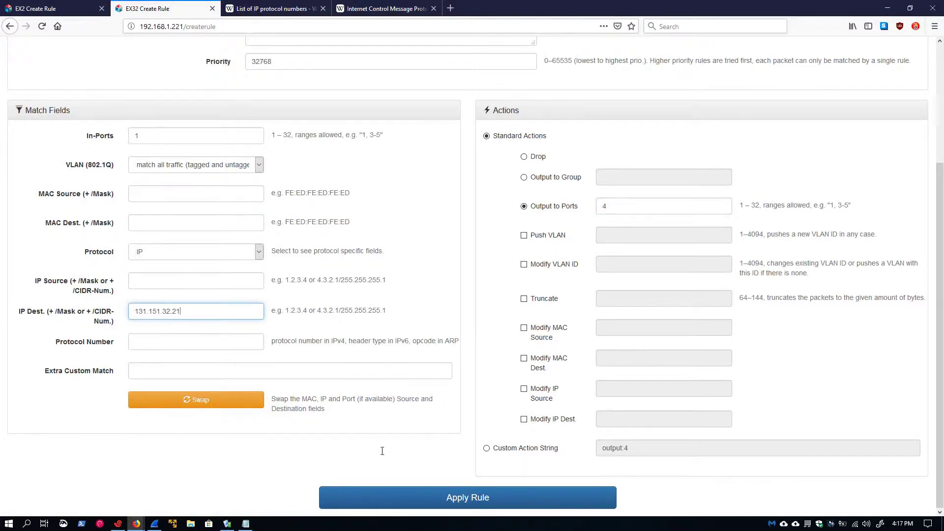
pyautogui.click(480, 498)
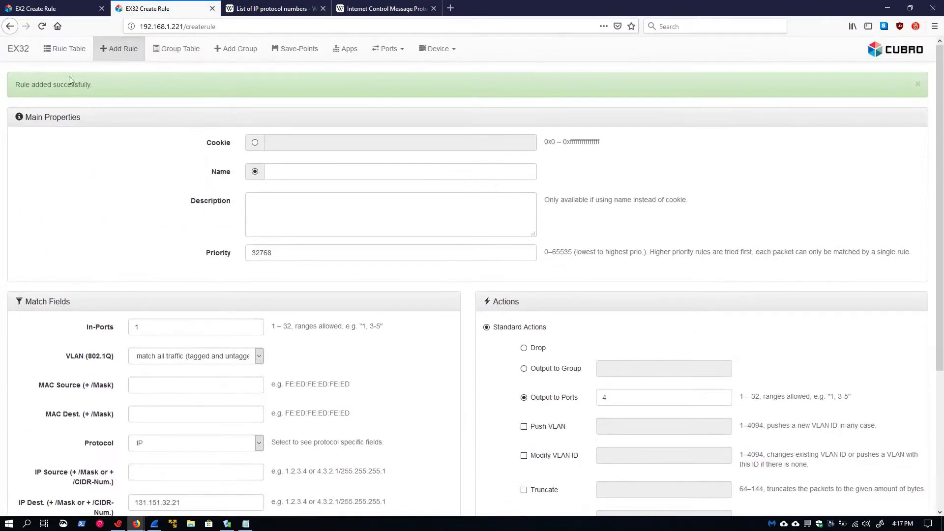
pyautogui.click(64, 48)
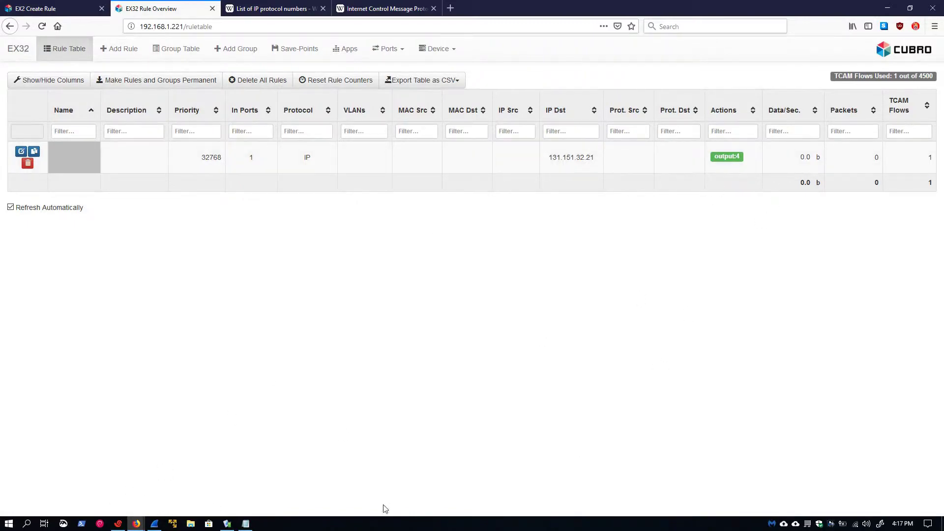
# Step: Start a fresh Ethernet capture without saving, replay the sample packets, and stop at 106 packets
pyautogui.click(155, 524)
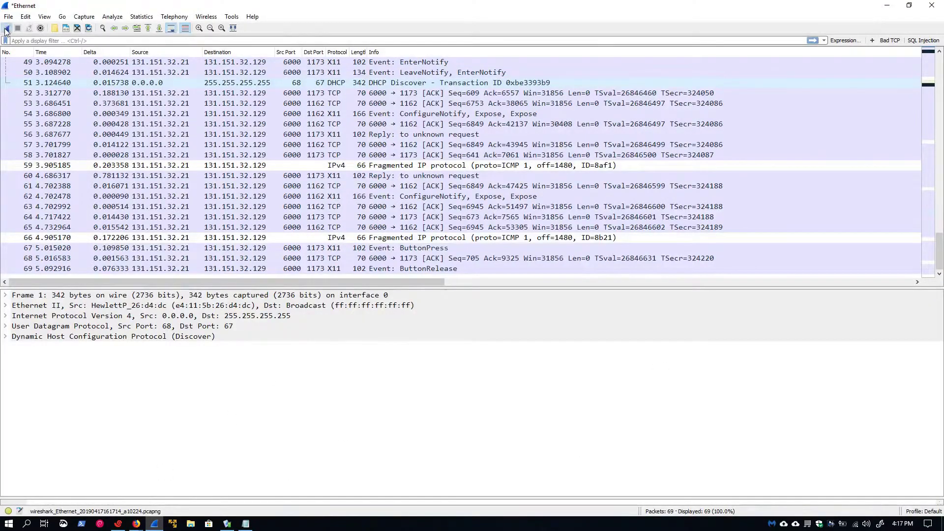
pyautogui.click(7, 28)
pyautogui.click(507, 275)
pyautogui.click(228, 524)
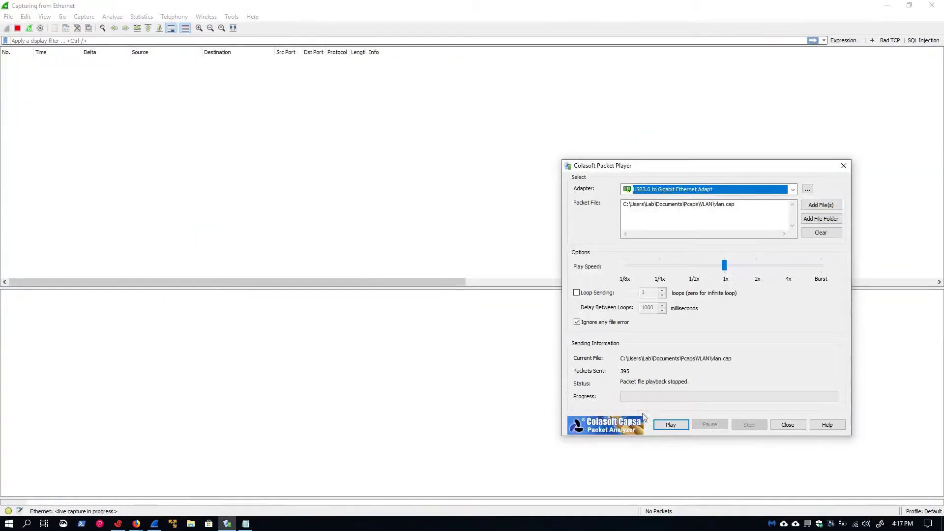
pyautogui.click(670, 425)
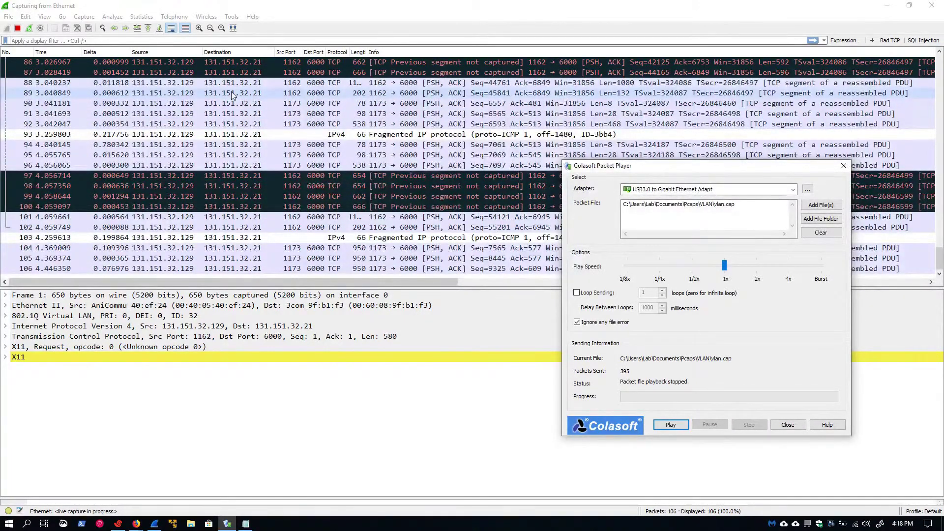
pyautogui.click(18, 29)
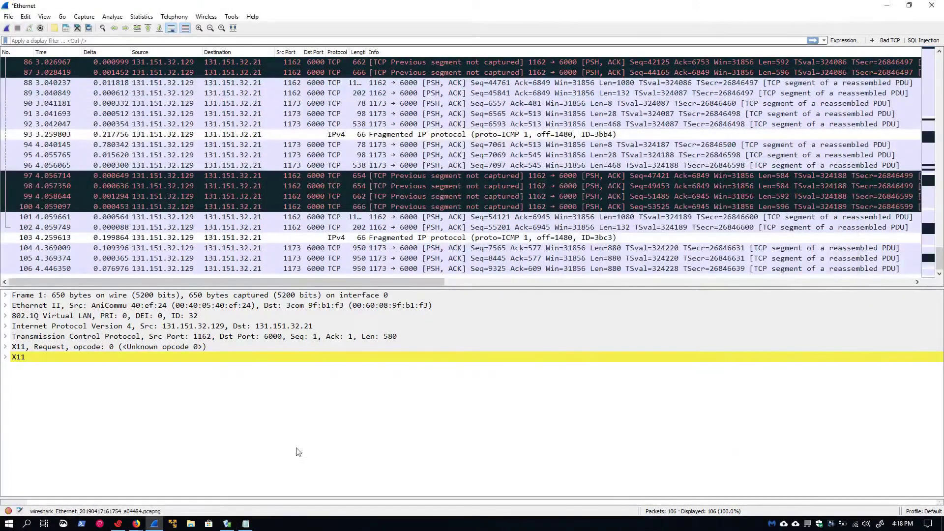
# Step: Delete the existing rule and start a new rule matching IP traffic
pyautogui.moveTo(139, 526)
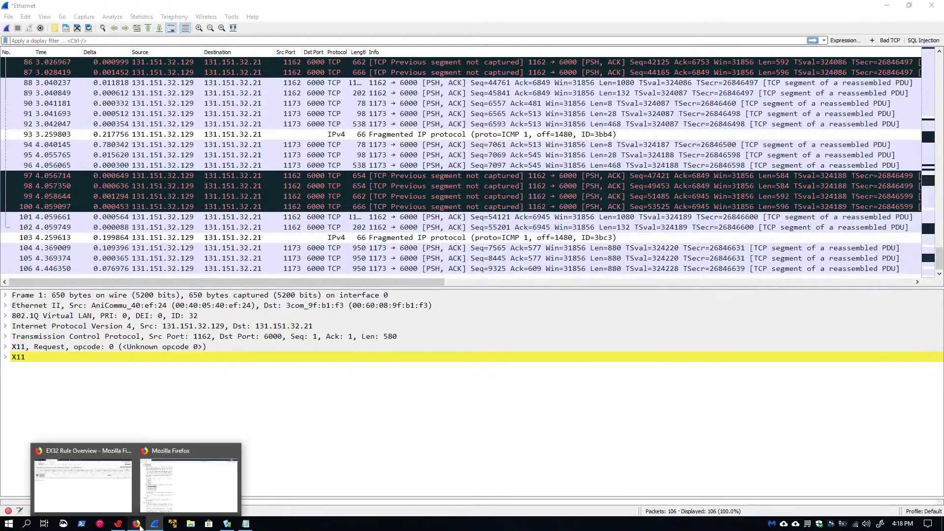
pyautogui.click(87, 450)
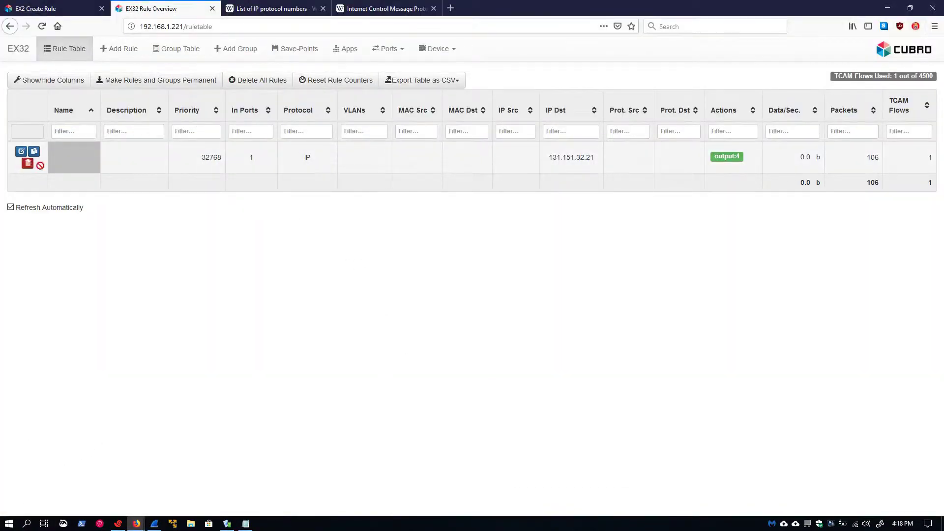
pyautogui.click(27, 163)
pyautogui.click(126, 58)
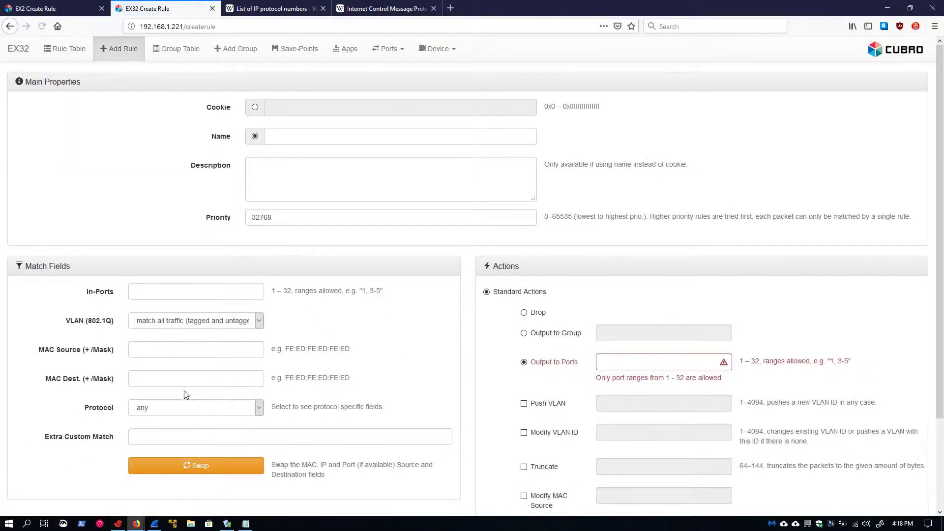
pyautogui.click(176, 413)
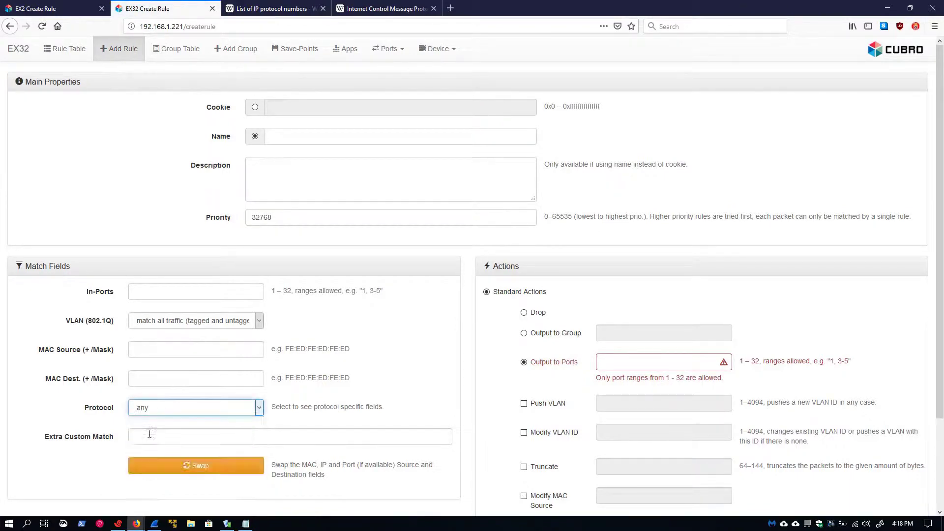
pyautogui.click(159, 424)
# Step: Set In-Ports 1, Output to Ports 4, and paste 131.151.32.21 as the source address
pyautogui.click(158, 292)
pyautogui.write('1')
pyautogui.click(612, 362)
pyautogui.write('4')
pyautogui.scroll(-3, 169, 298)
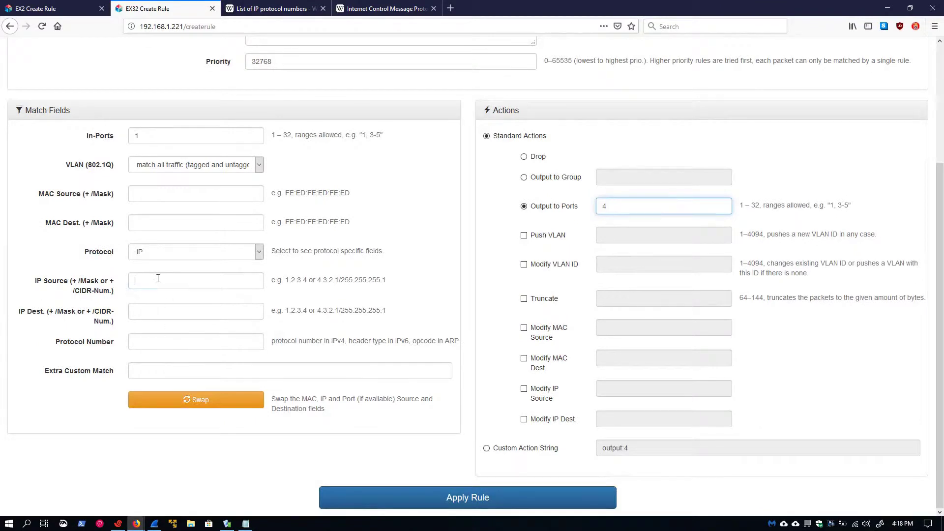
pyautogui.write('131.151.32.21')
# Step: Copy 131.151.32.129 from the notes as destination IP, apply the rule, and view the rule table
pyautogui.click(246, 523)
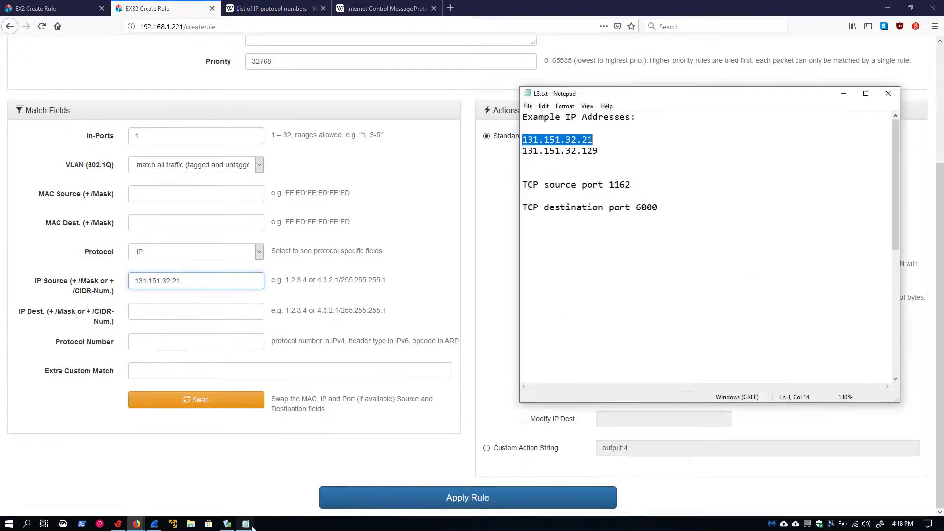
pyautogui.doubleClick(568, 153)
pyautogui.hotkey('ctrl', 'c')
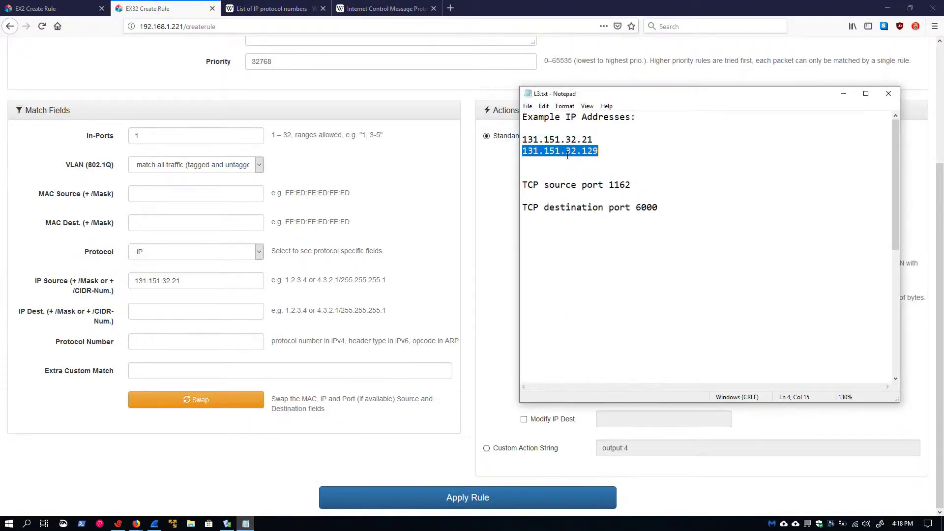
pyautogui.click(176, 312)
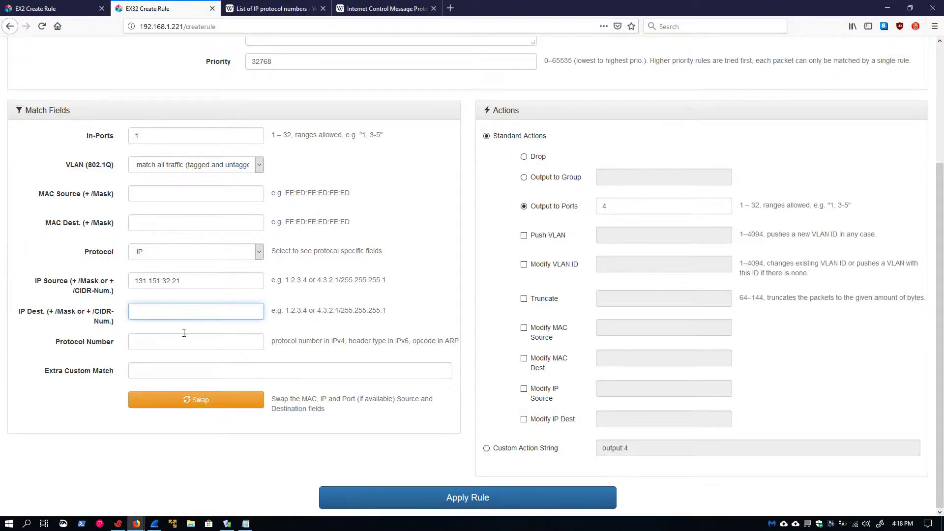
pyautogui.hotkey('ctrl', 'v')
pyautogui.click(464, 496)
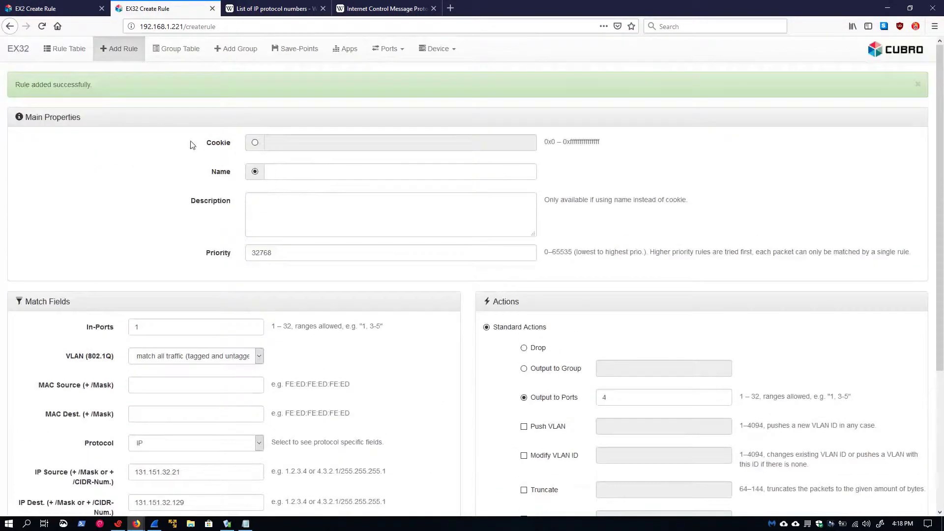
pyautogui.click(69, 48)
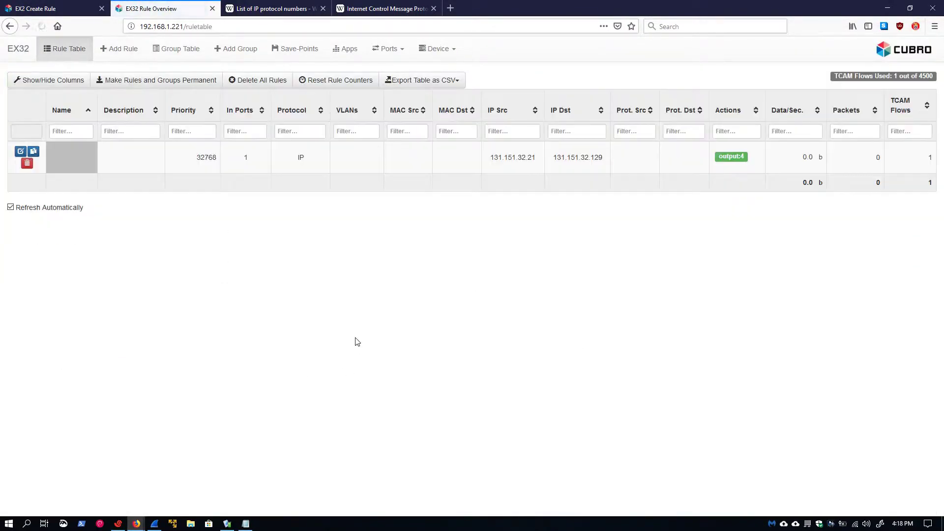
# Step: Record a fresh Wireshark capture of the Colasoft-replayed traffic (67 packets), then return to the rule table
pyautogui.click(154, 524)
pyautogui.click(9, 30)
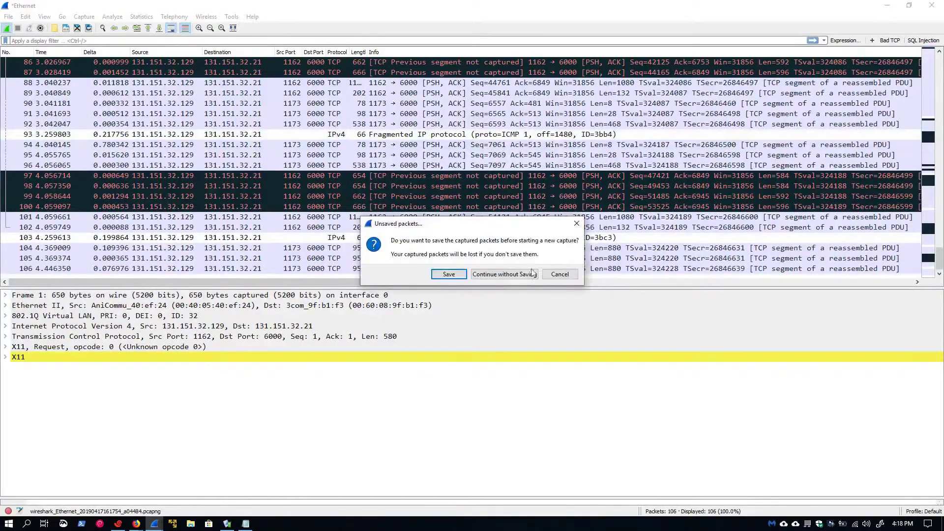
pyautogui.click(505, 276)
pyautogui.click(225, 526)
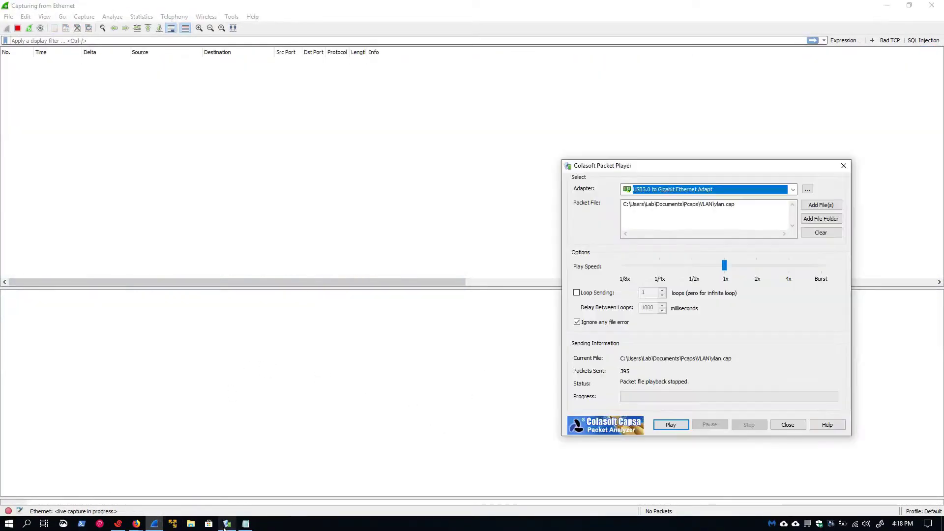
pyautogui.click(671, 425)
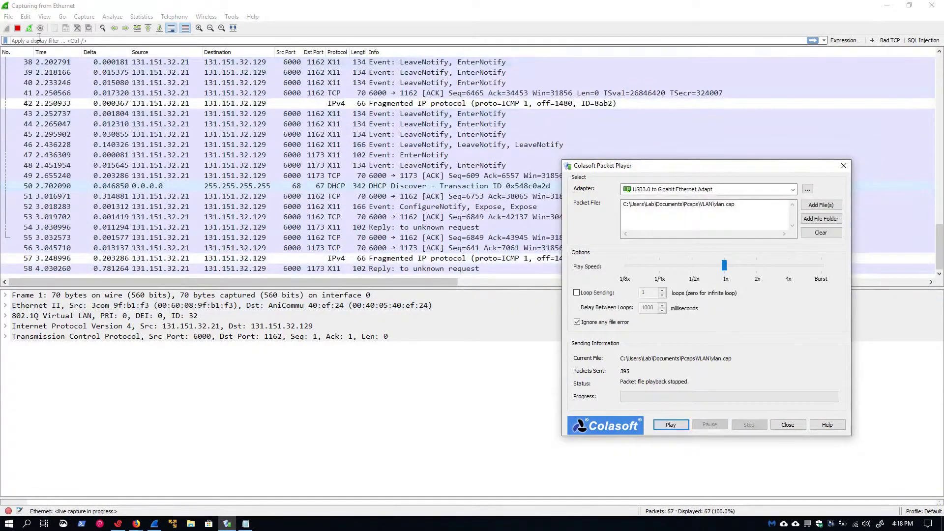
pyautogui.hotkey('alt', 'Tab')
pyautogui.hotkey('ctrl', 'e')
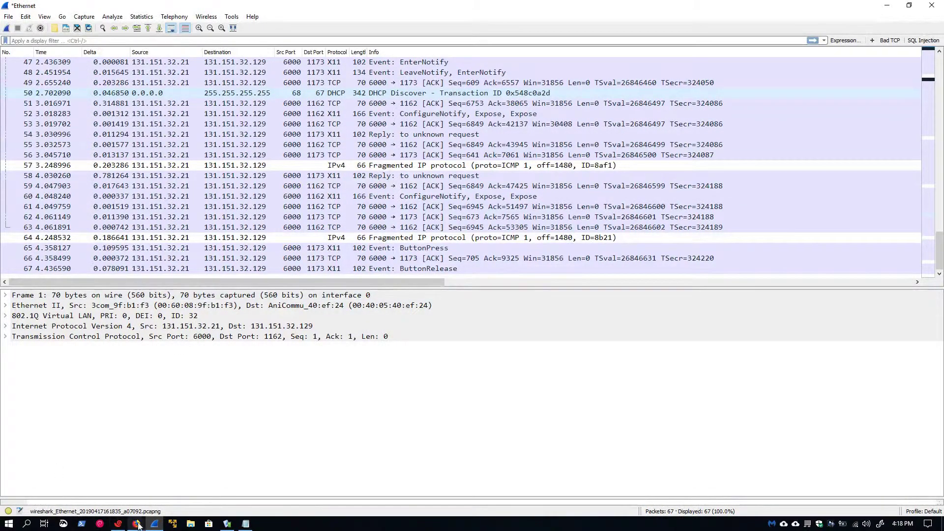
pyautogui.moveTo(138, 525)
pyautogui.click(74, 458)
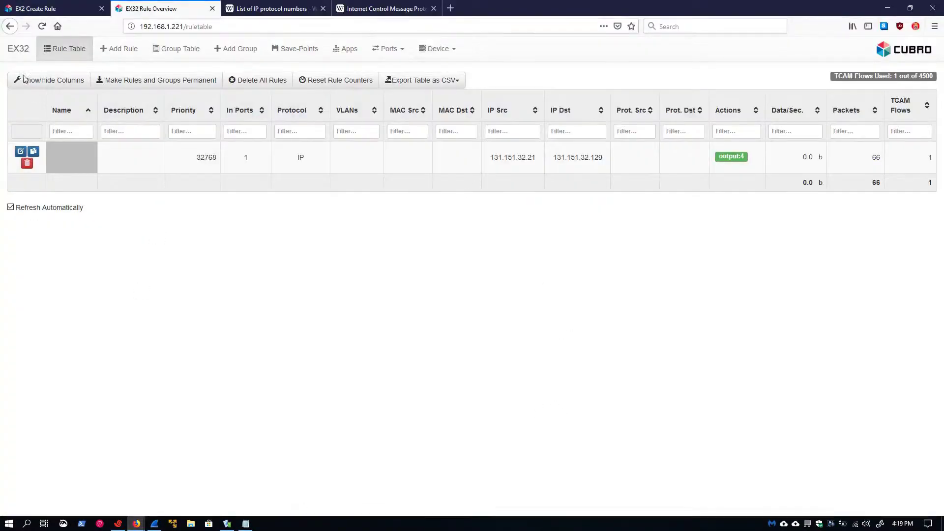
# Step: Delete the existing rule and start a new rule from In-Port 1 to output port 4
pyautogui.click(27, 162)
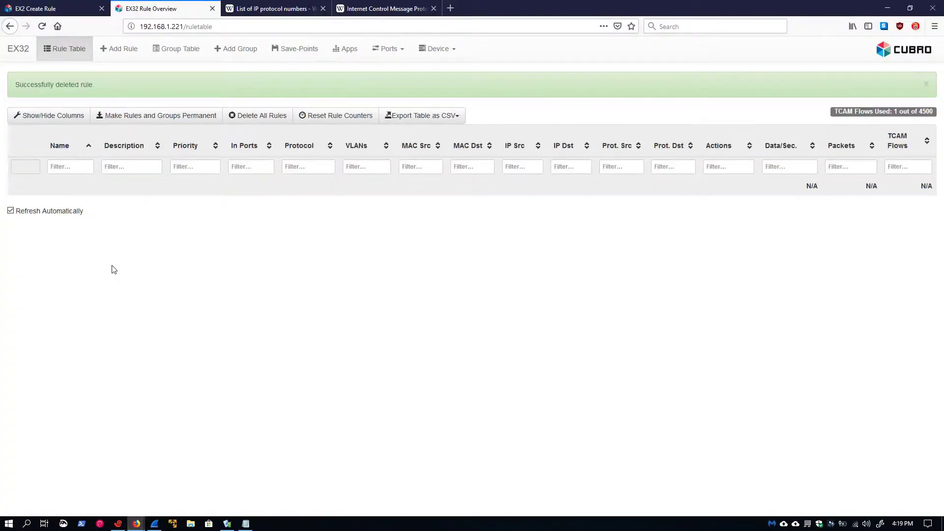
pyautogui.click(118, 48)
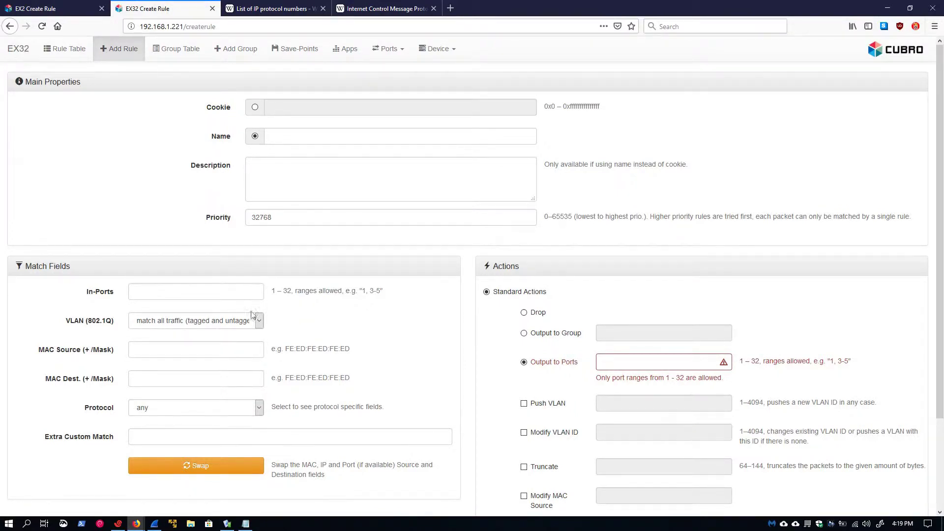
pyautogui.click(187, 293)
pyautogui.click(630, 361)
pyautogui.write('4')
# Step: Match IP from source 131.151.32.21 to destination 131.151.32.129 and apply the rule
pyautogui.scroll(-2, 160, 325)
pyautogui.click(160, 314)
pyautogui.click(162, 338)
pyautogui.click(159, 368)
pyautogui.hotkey('ctrl', 'v')
pyautogui.click(227, 525)
pyautogui.click(245, 524)
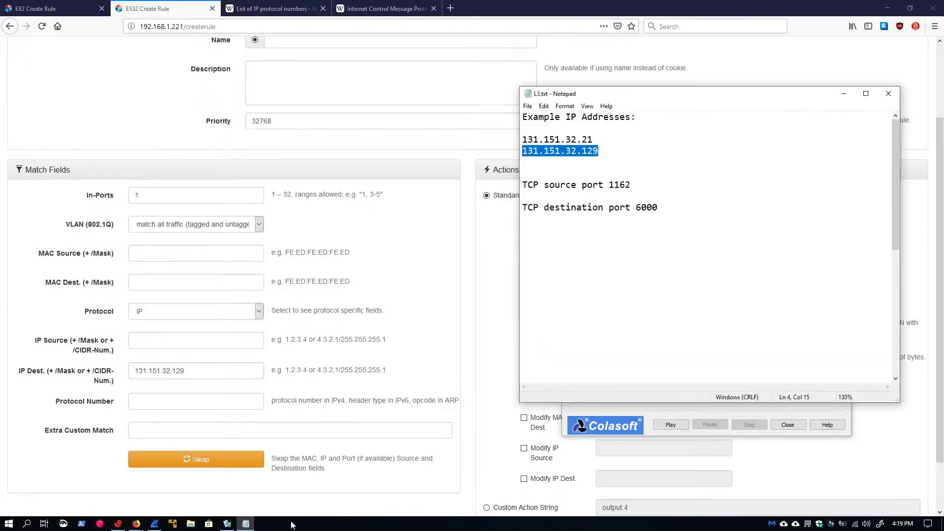
pyautogui.doubleClick(568, 140)
pyautogui.hotkey('ctrl', 'c')
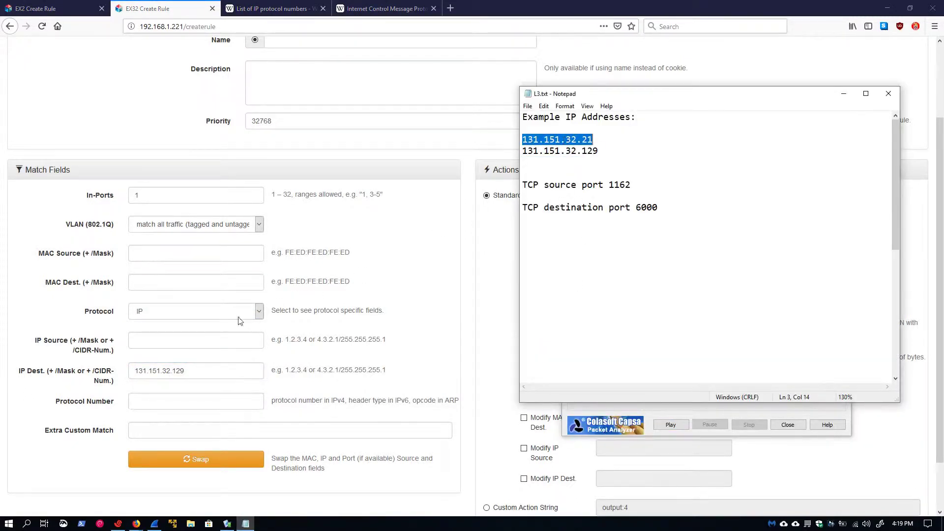
pyautogui.click(181, 341)
pyautogui.hotkey('ctrl', 'v')
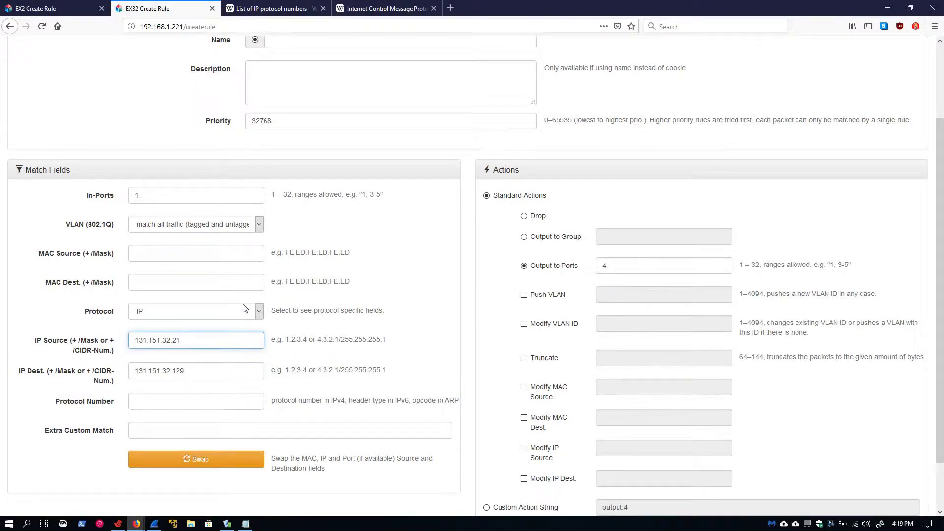
pyautogui.scroll(-2, 301, 310)
pyautogui.click(491, 497)
# Step: Clear the IP Source field and set the IP destination to 131.151.32.21
pyautogui.click(246, 524)
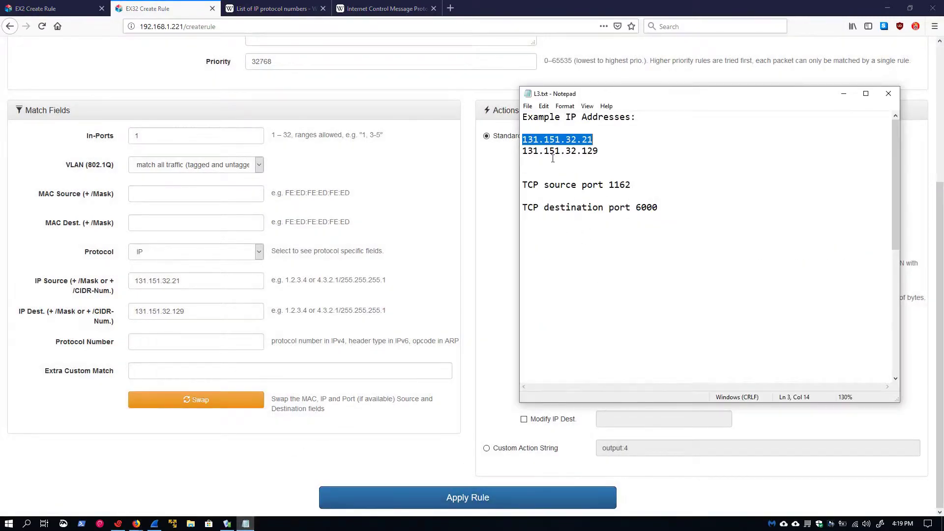
pyautogui.click(225, 296)
pyautogui.doubleClick(166, 281)
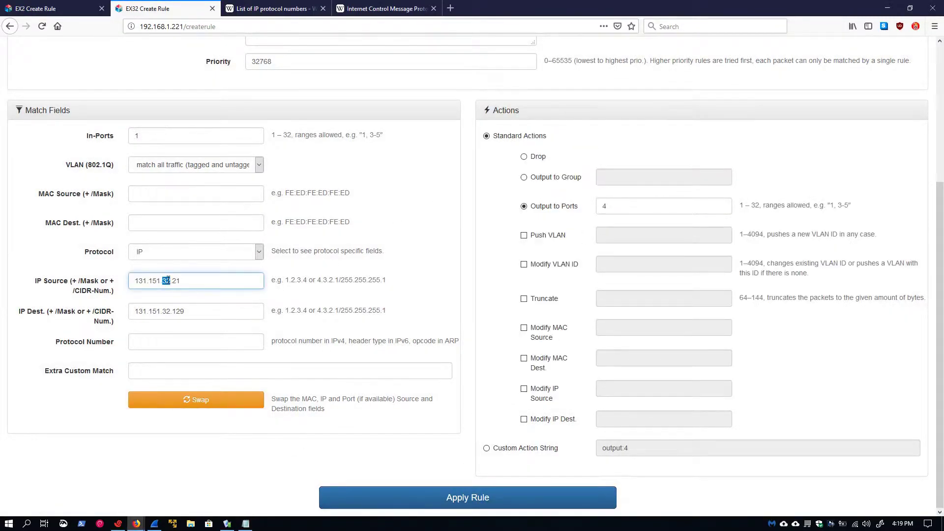
pyautogui.tripleClick(167, 280)
pyautogui.hotkey('ctrl', 'c')
pyautogui.press('Delete')
pyautogui.tripleClick(175, 305)
pyautogui.hotkey('ctrl', 'v')
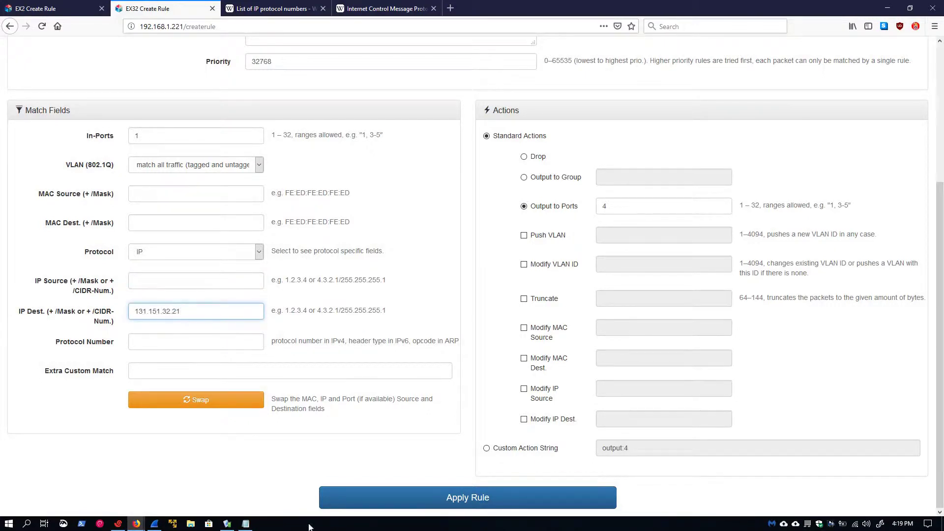
# Step: Set IP Source to 131.151.32.129, apply the reverse rule, and view the rule table
pyautogui.click(246, 524)
pyautogui.doubleClick(550, 151)
pyautogui.hotkey('ctrl', 'c')
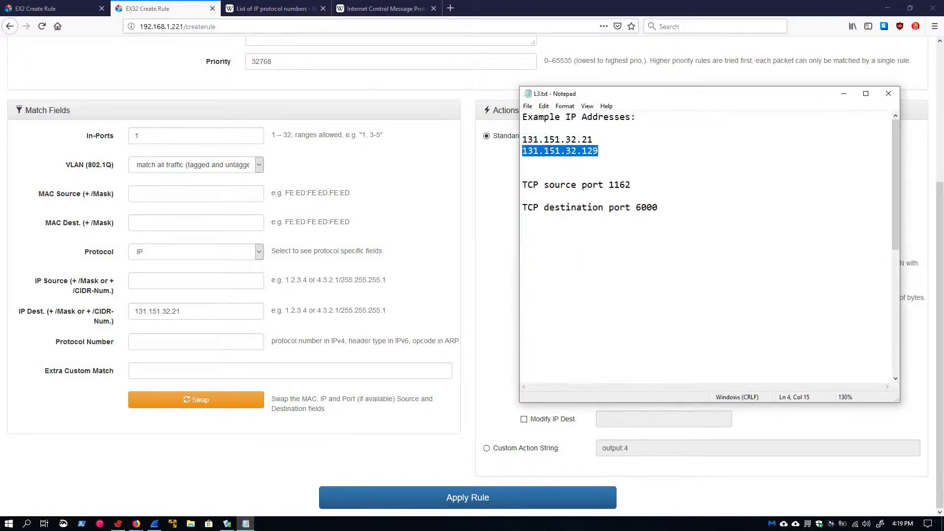
pyautogui.click(162, 284)
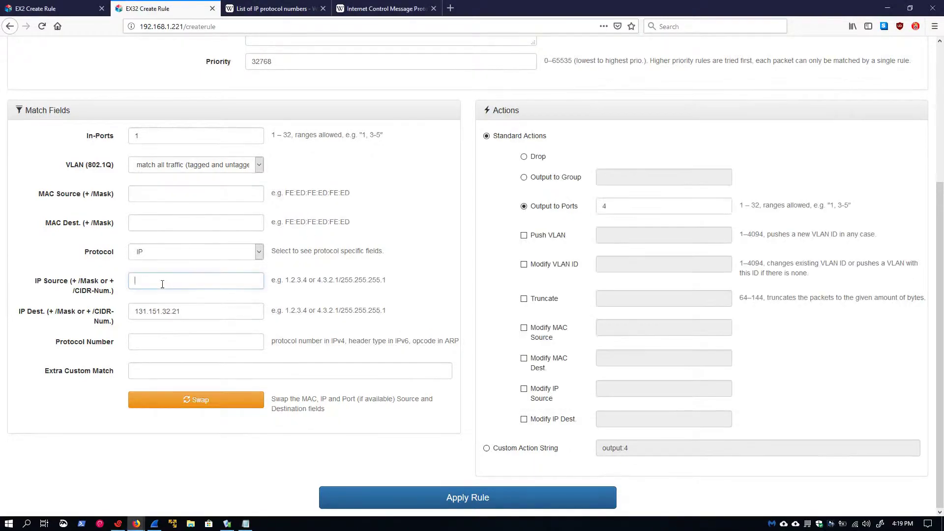
pyautogui.hotkey('ctrl', 'v')
pyautogui.click(461, 495)
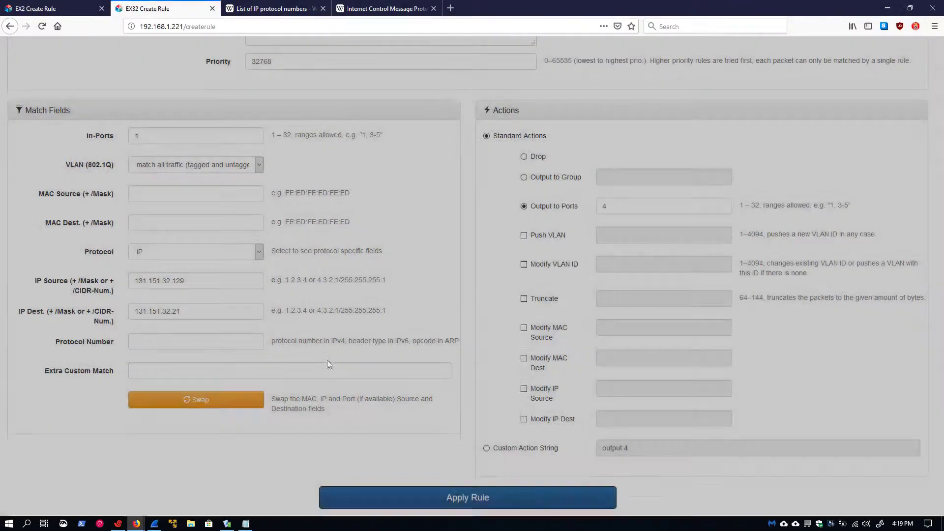
pyautogui.scroll(1, 239, 195)
pyautogui.click(58, 50)
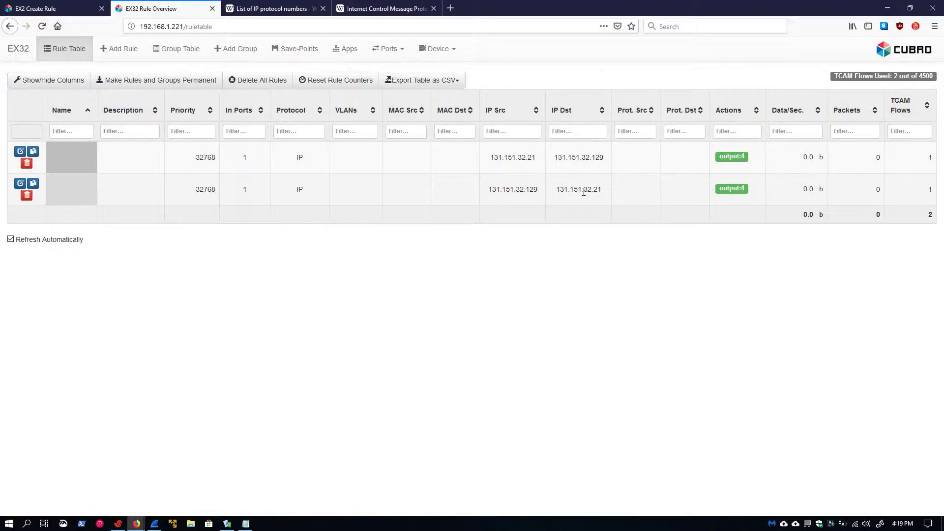
# Step: Capture the replayed test traffic anew in Wireshark and return to the rule table showing 66 and 106 matches
pyautogui.click(154, 523)
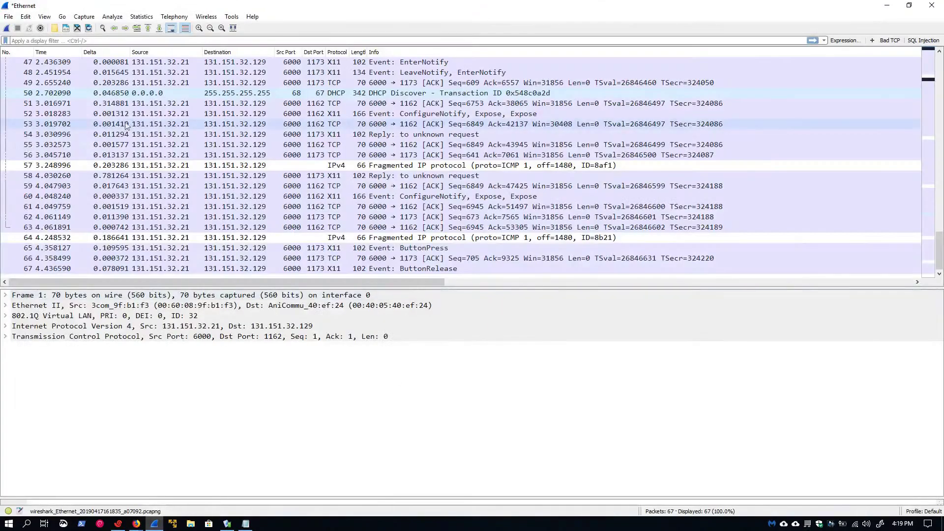
pyautogui.click(7, 28)
pyautogui.click(502, 275)
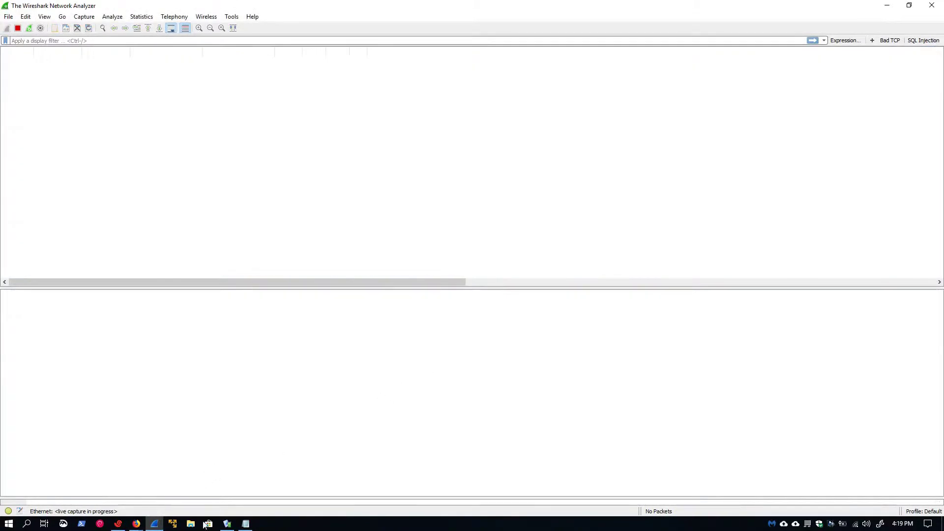
pyautogui.click(227, 523)
pyautogui.click(671, 424)
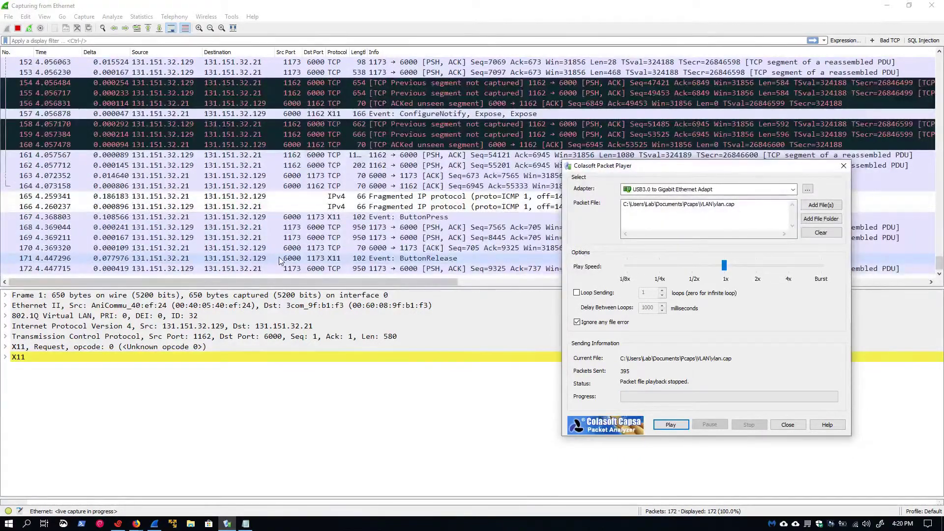
pyautogui.click(18, 28)
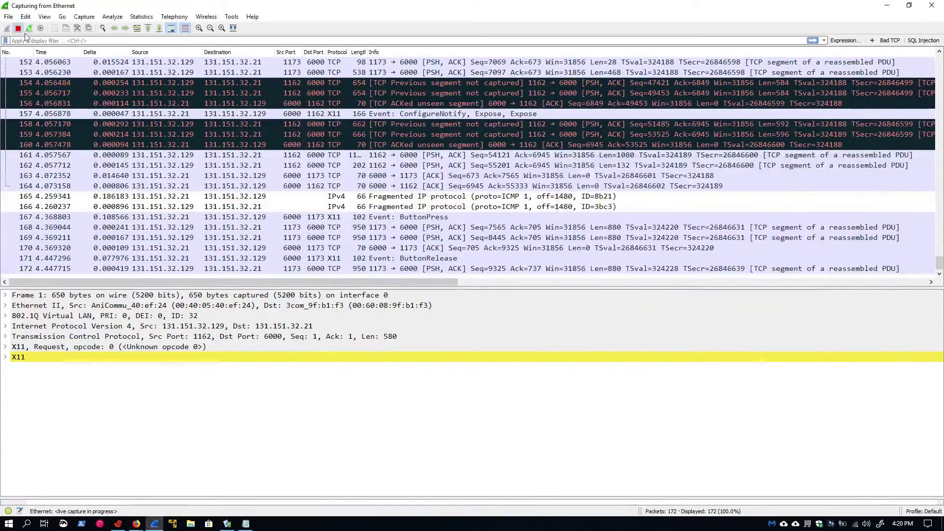
pyautogui.click(136, 523)
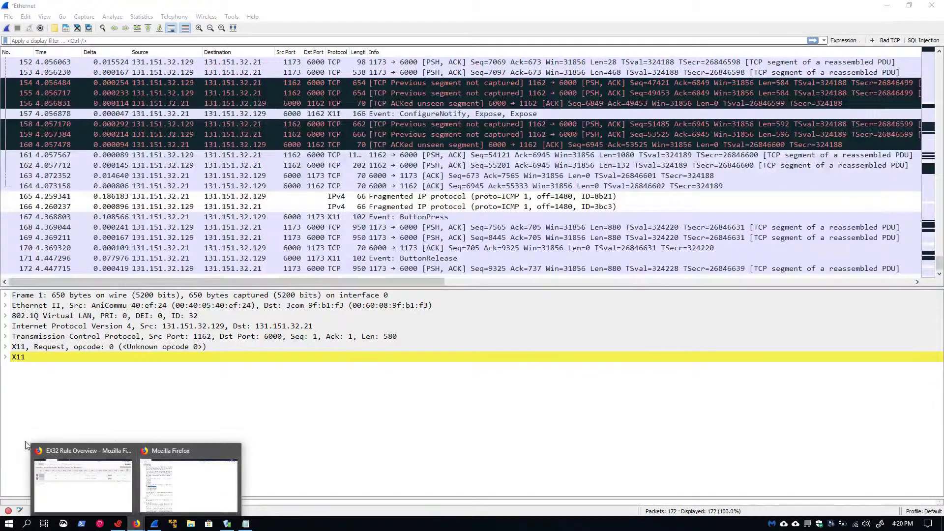
pyautogui.click(81, 472)
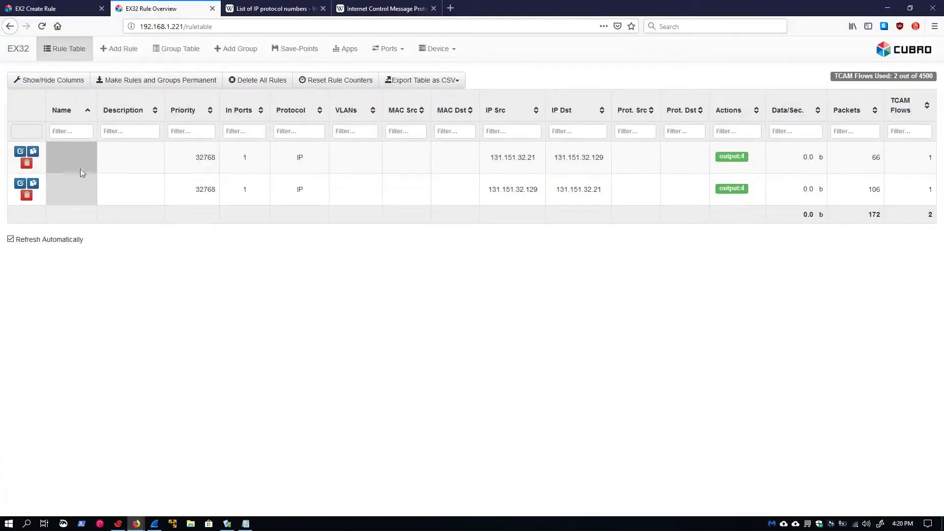
# Step: Delete both rules, start a new rule matching IP, and open Wikipedia's list of IP protocol numbers
pyautogui.click(26, 164)
pyautogui.click(27, 201)
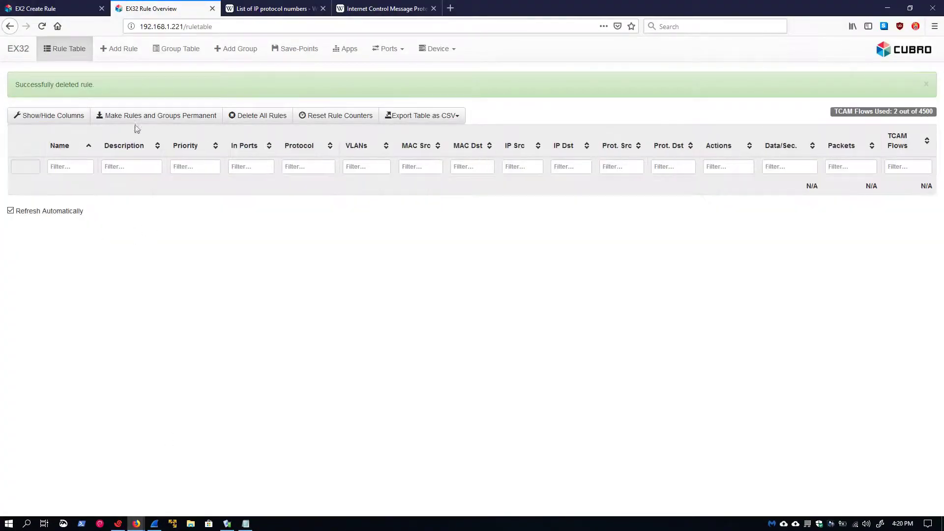
pyautogui.click(121, 60)
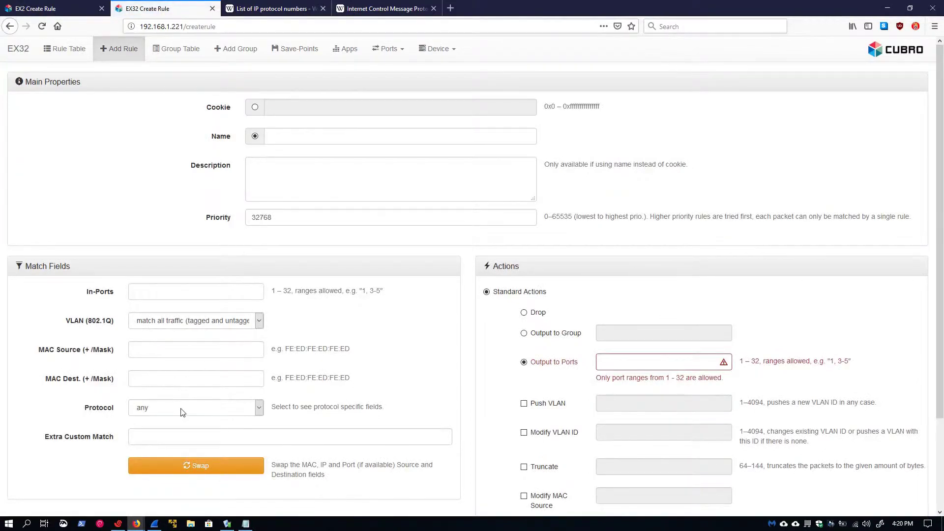
pyautogui.click(182, 408)
pyautogui.click(162, 429)
pyautogui.scroll(-3, 156, 386)
pyautogui.scroll(1, 154, 382)
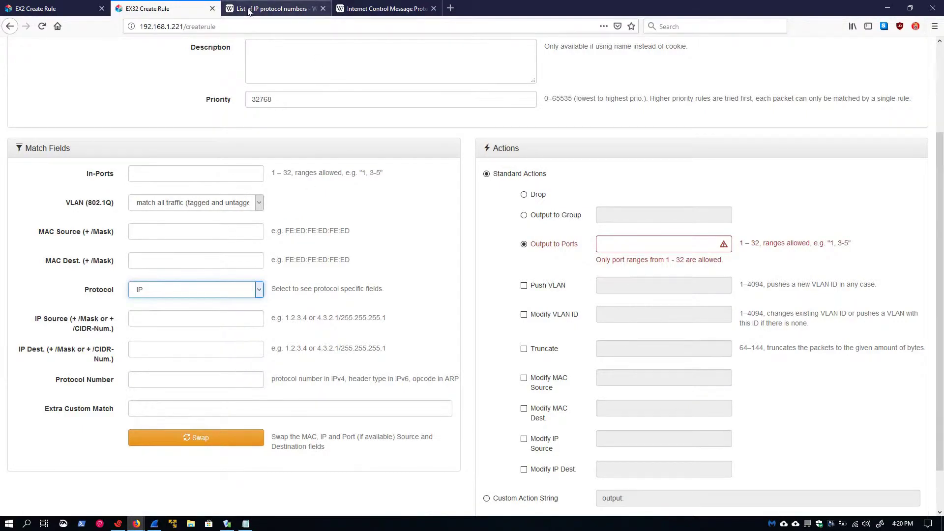
pyautogui.click(270, 9)
pyautogui.scroll(12, 372, 314)
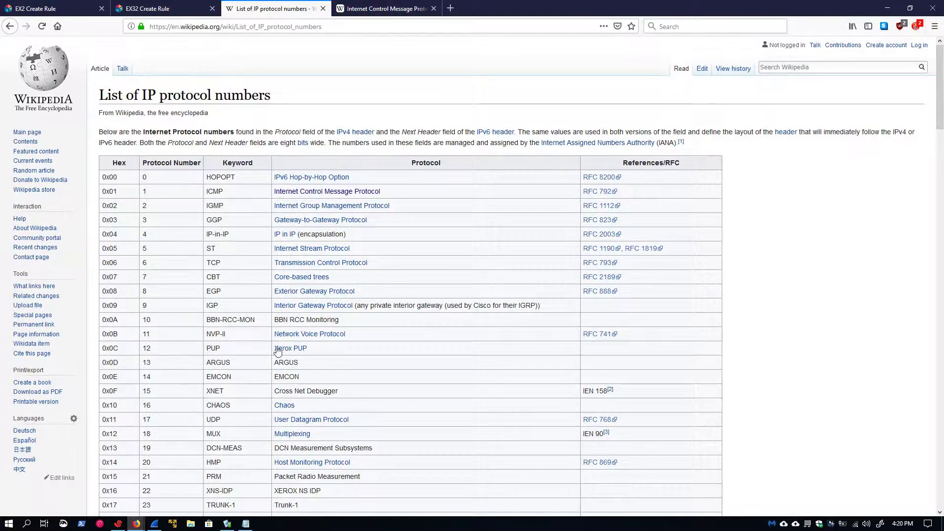
# Step: Copy protocol number 12 from Wikipedia into the rule's Protocol Number field
pyautogui.doubleClick(149, 349)
pyautogui.hotkey('ctrl', 'c')
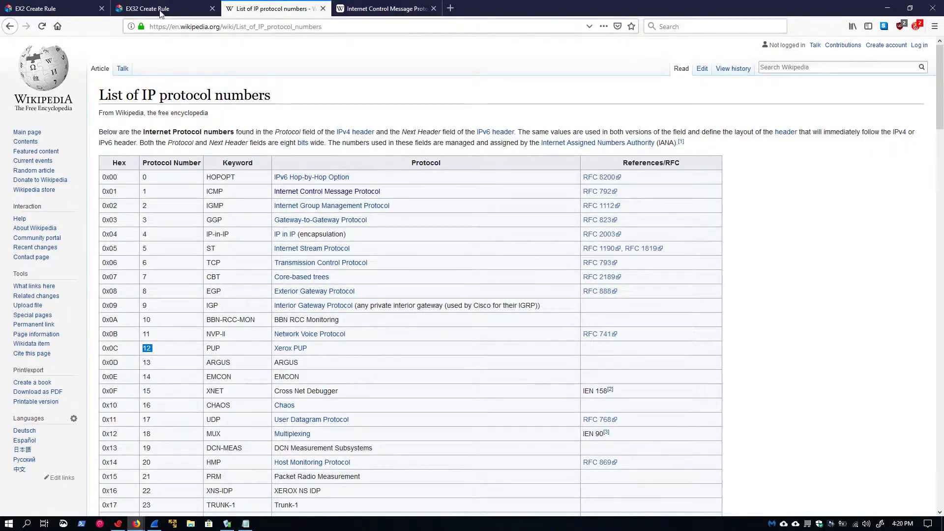
pyautogui.click(160, 8)
pyautogui.click(165, 378)
pyautogui.hotkey('ctrl', 'v')
pyautogui.scroll(-2, 591, 423)
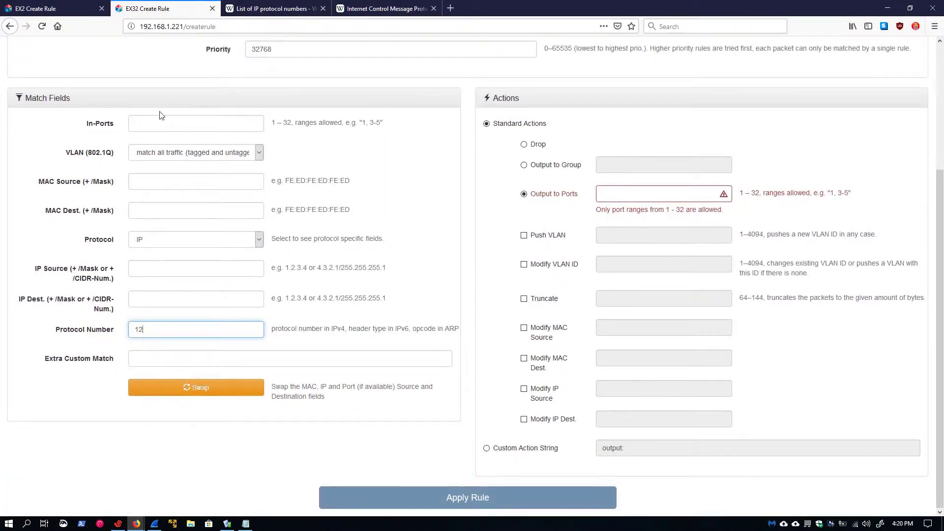
# Step: Set In-Ports 1 and Output to Ports 4, apply the rule, and check the rule table
pyautogui.click(162, 122)
pyautogui.write('1')
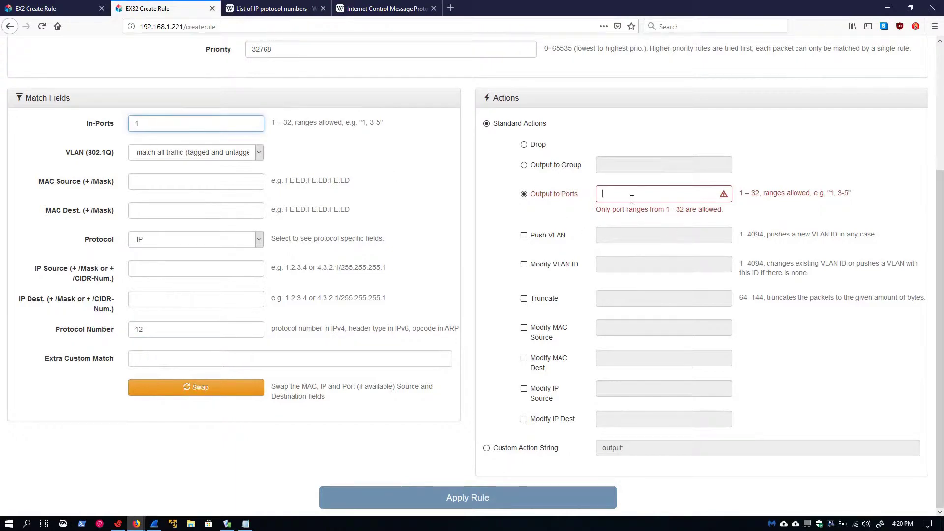
pyautogui.click(628, 196)
pyautogui.write('4')
pyautogui.click(393, 498)
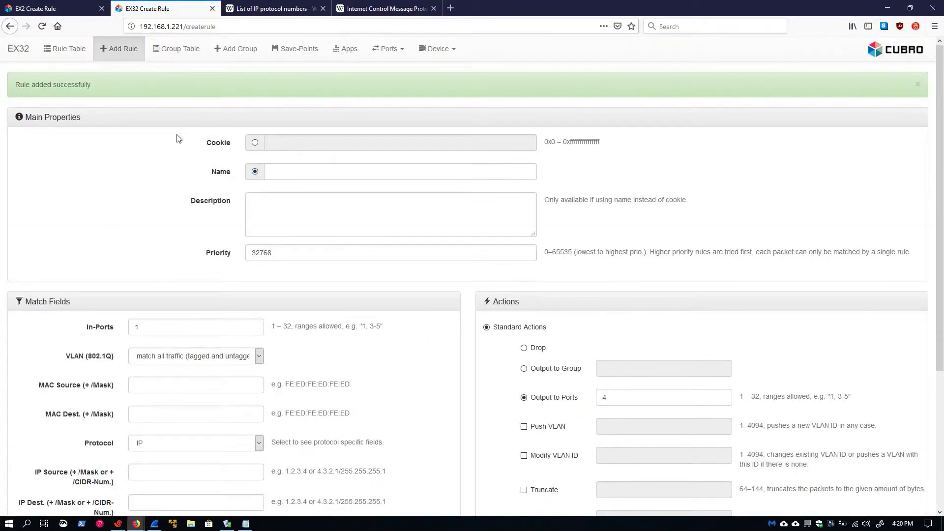
pyautogui.click(68, 48)
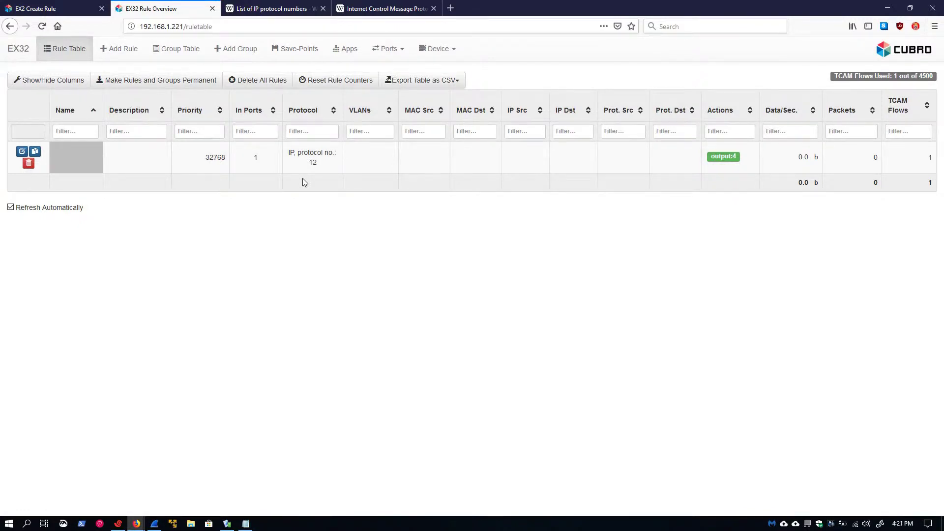
pyautogui.click(273, 8)
# Step: Delete the protocol 12 rule and start a new rule matching IP
pyautogui.click(167, 13)
pyautogui.click(28, 162)
pyautogui.click(126, 51)
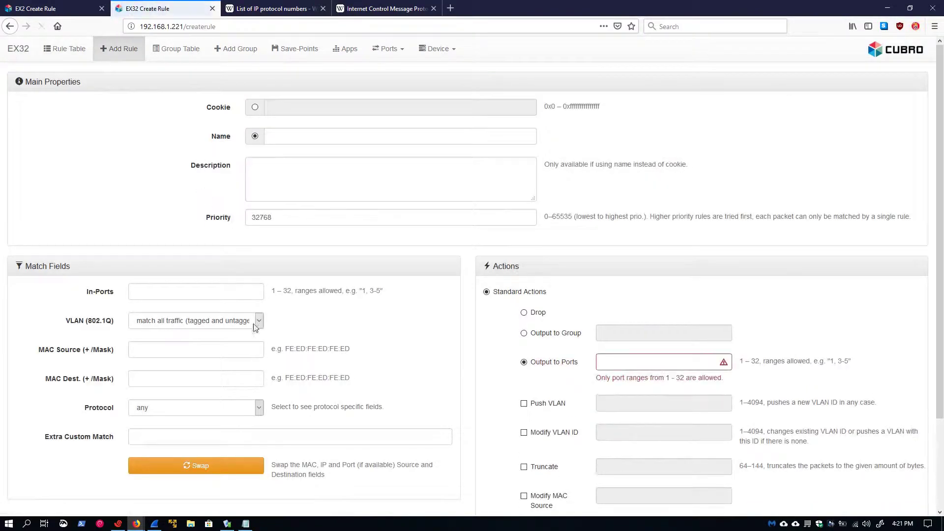
pyautogui.scroll(-3, 197, 389)
pyautogui.click(210, 300)
pyautogui.click(158, 317)
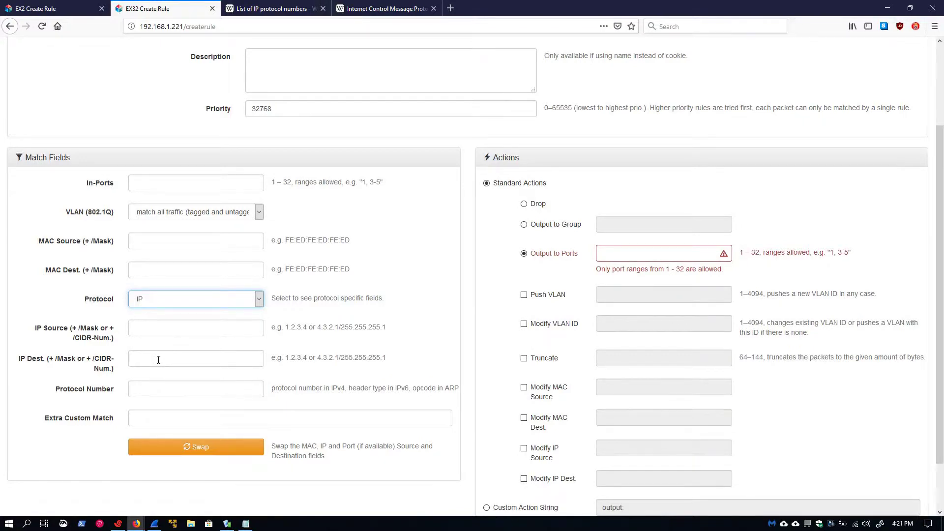
# Step: Look up protocol number 58 in the Wikipedia list of IP protocol numbers
pyautogui.click(273, 8)
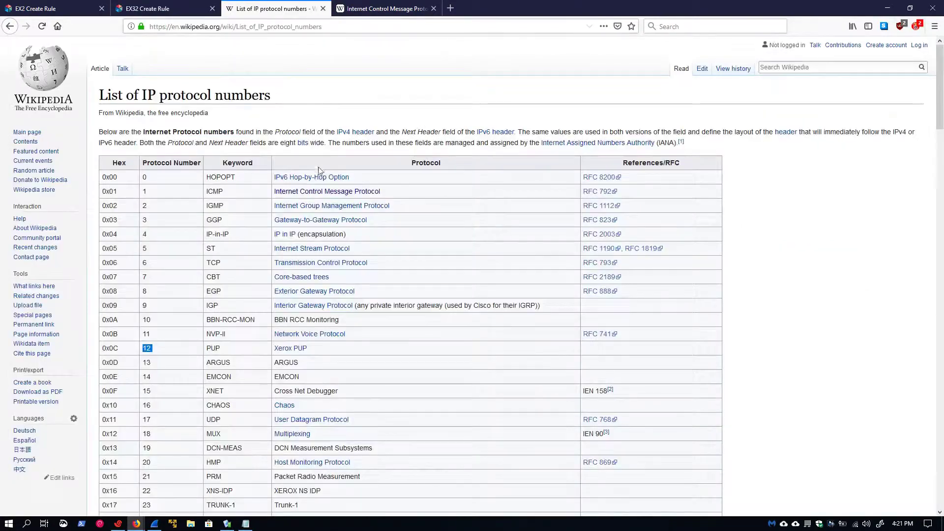
pyautogui.scroll(-4, 313, 325)
pyautogui.scroll(-7, 199, 474)
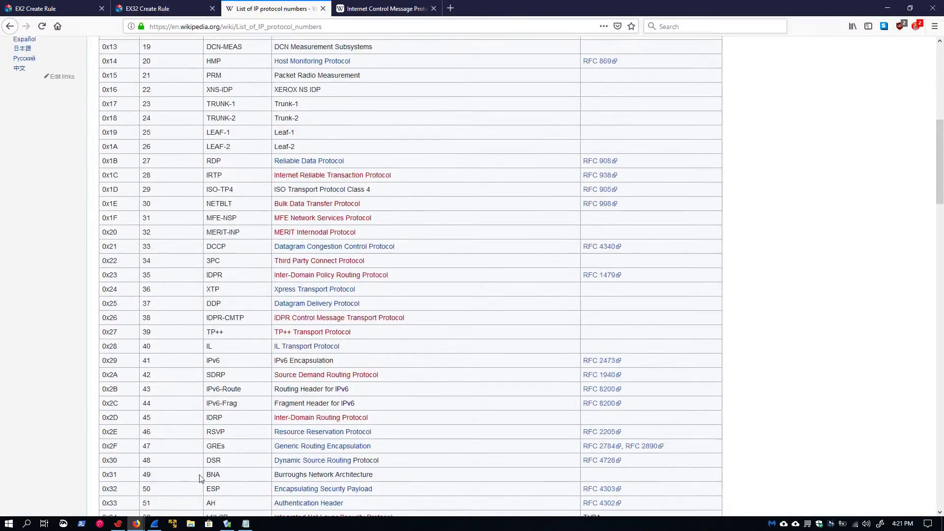
pyautogui.doubleClick(149, 401)
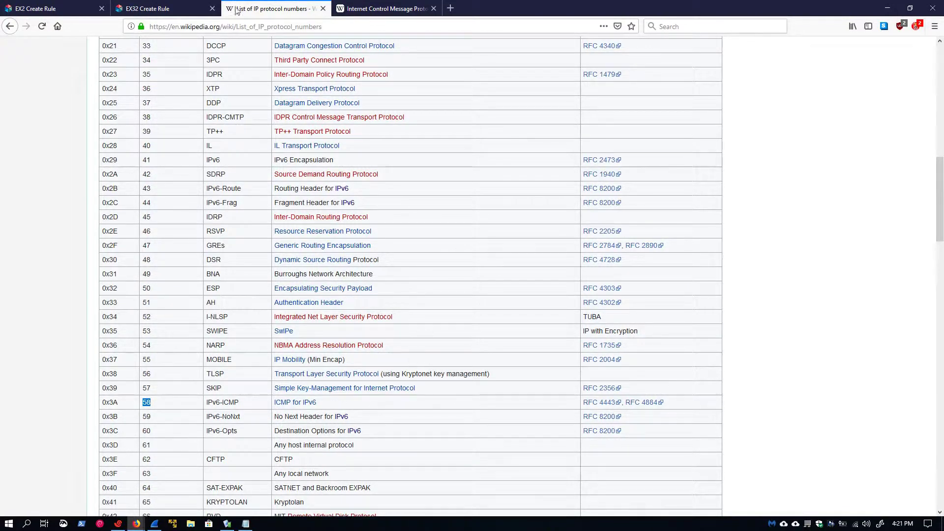
pyautogui.click(150, 9)
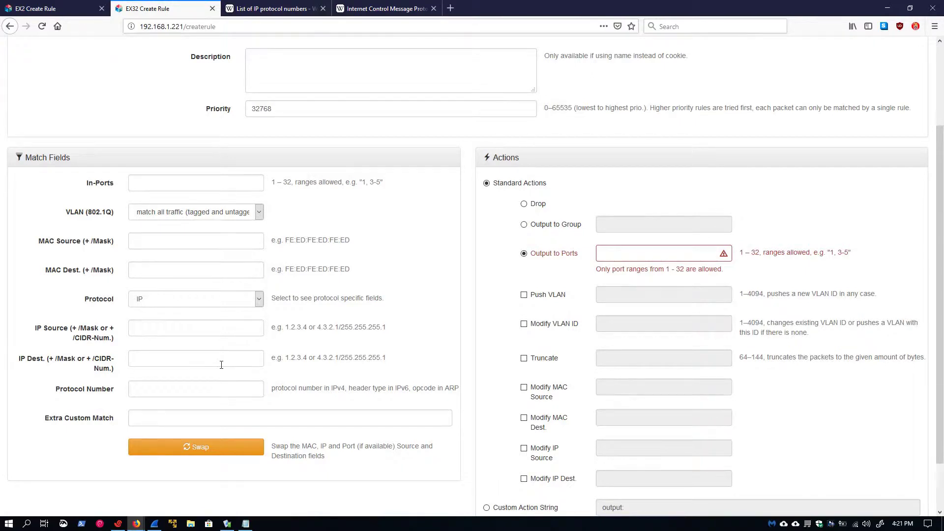
# Step: Change the rule's Protocol match from IP to IP/TCP
pyautogui.click(167, 307)
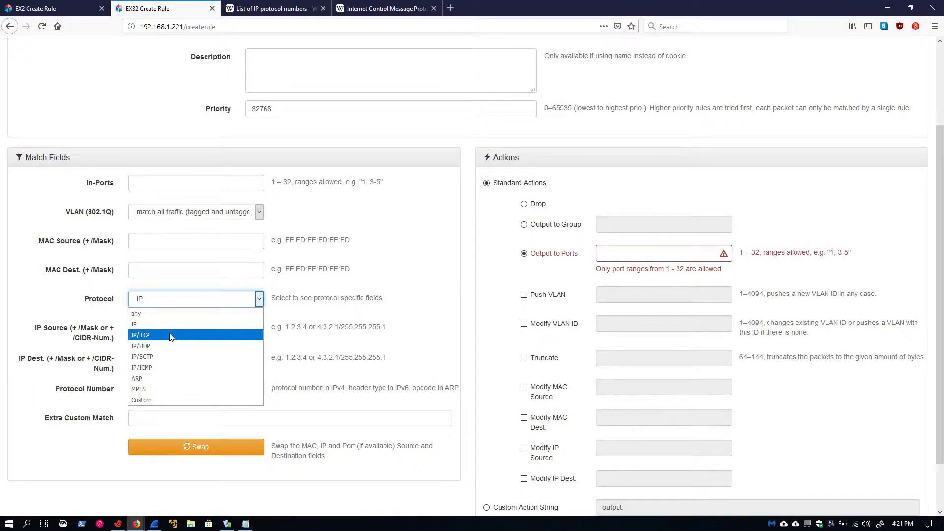
pyautogui.click(171, 337)
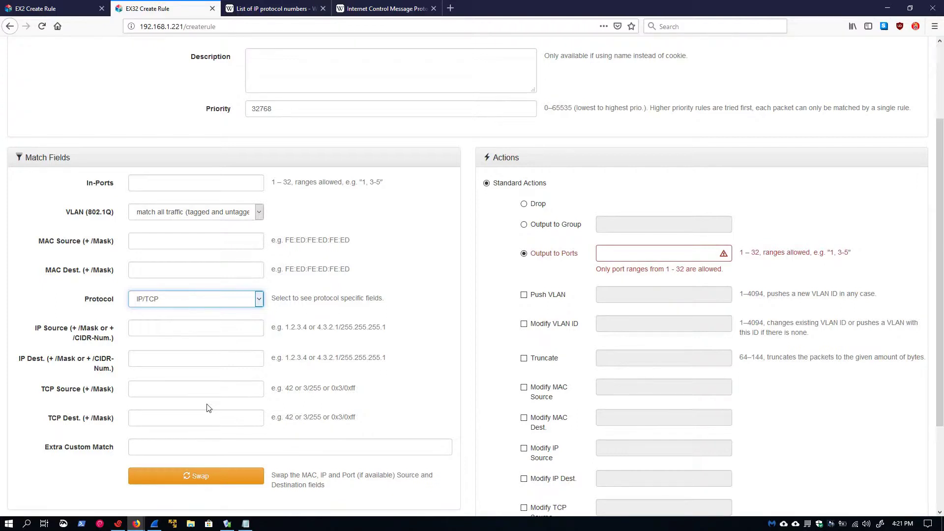
# Step: Check example port 1162 in the notes and enter TCP destination port 80
pyautogui.click(227, 524)
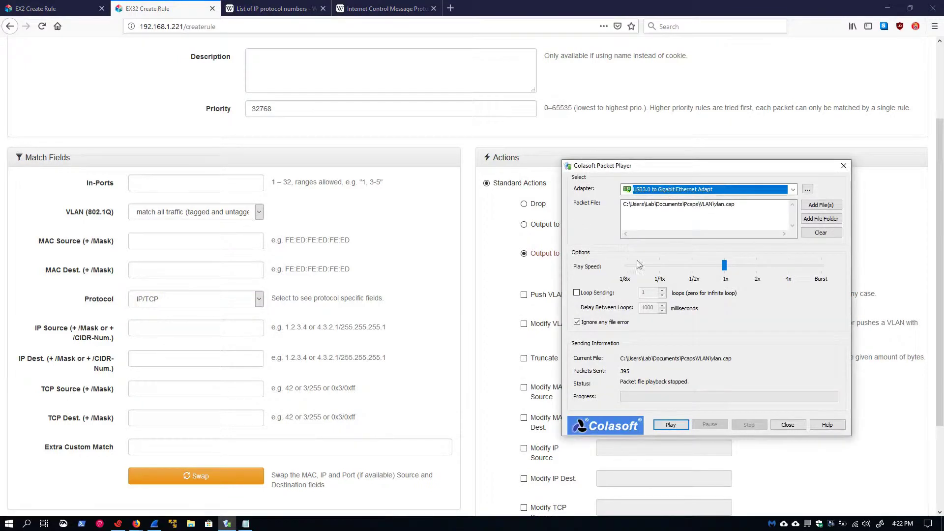
pyautogui.click(246, 524)
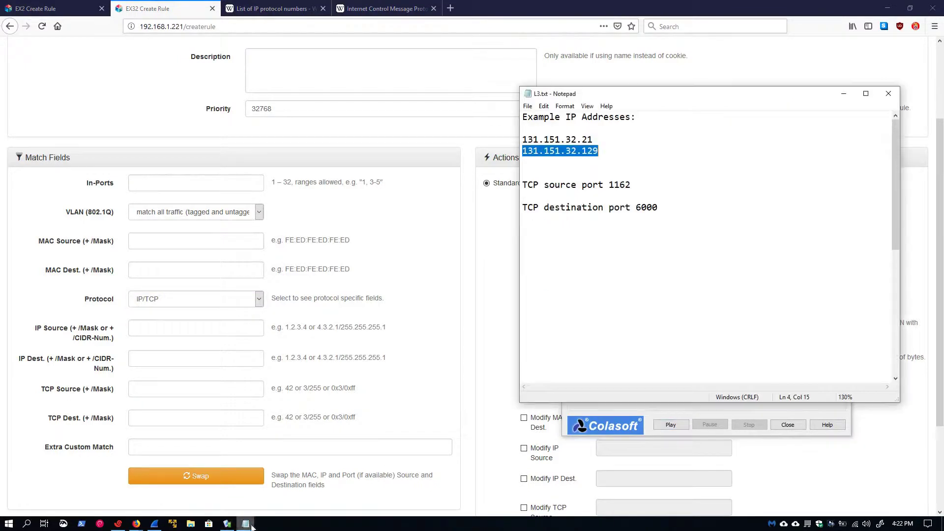
pyautogui.doubleClick(620, 184)
pyautogui.click(195, 418)
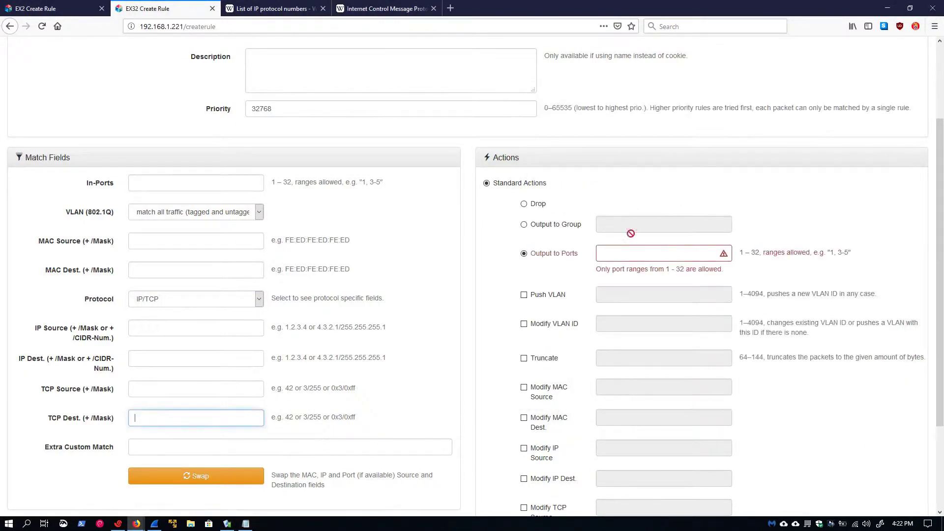
pyautogui.write('80')
# Step: Set In-Ports to 1 and Output to Ports to 4
pyautogui.click(137, 185)
pyautogui.write('1')
pyautogui.click(625, 256)
pyautogui.write('4')
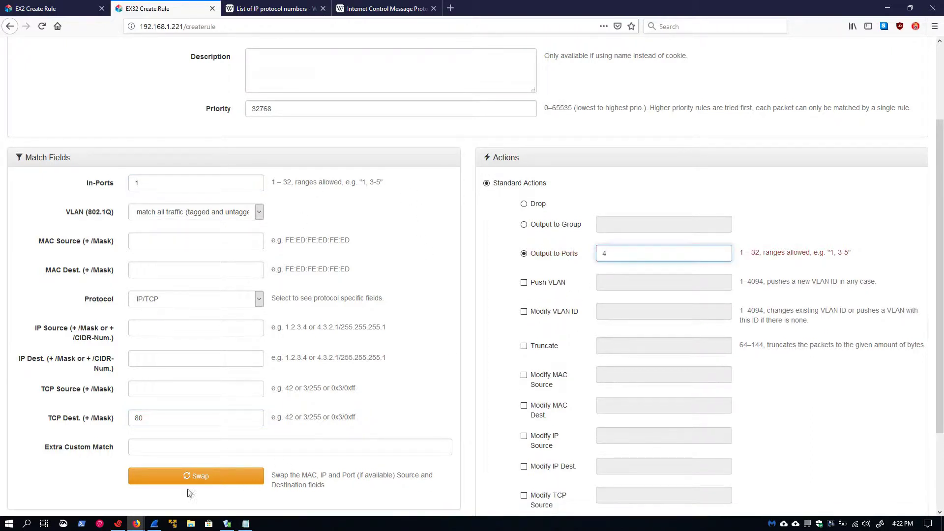
pyautogui.doubleClick(166, 423)
pyautogui.click(153, 332)
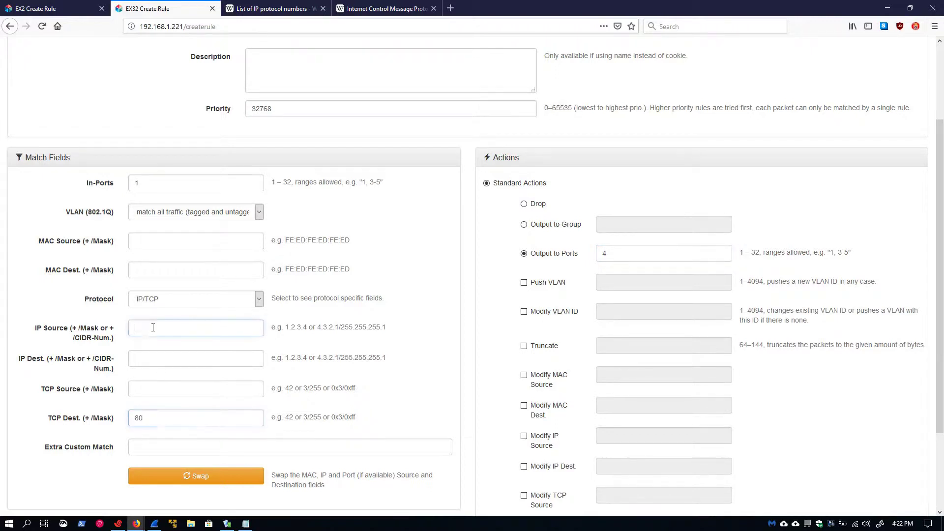
# Step: Paste 131.151.32.21 from L3.txt into the IP address fields, then clear it from IP Source
pyautogui.click(246, 524)
pyautogui.click(582, 140)
pyautogui.doubleClick(582, 139)
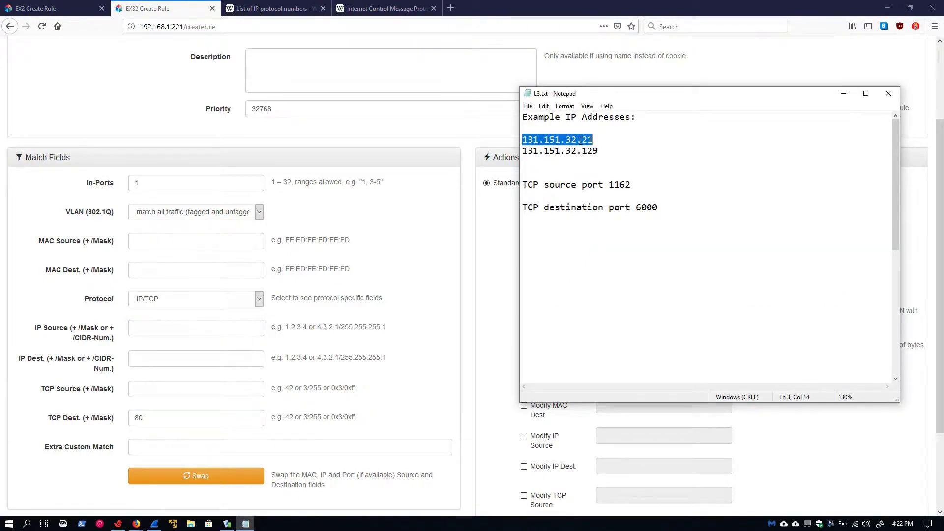
pyautogui.hotkey('ctrl', 'c')
pyautogui.click(158, 330)
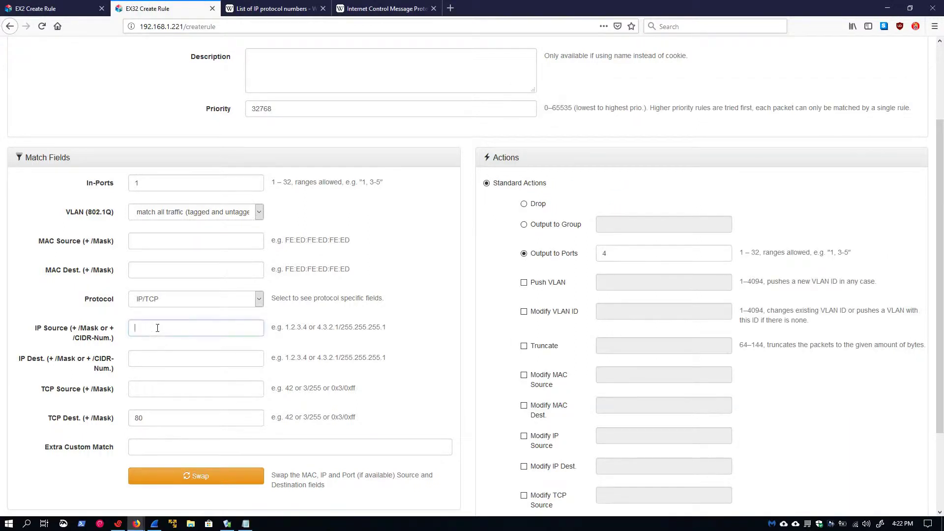
pyautogui.hotkey('ctrl', 'v')
pyautogui.doubleClick(169, 332)
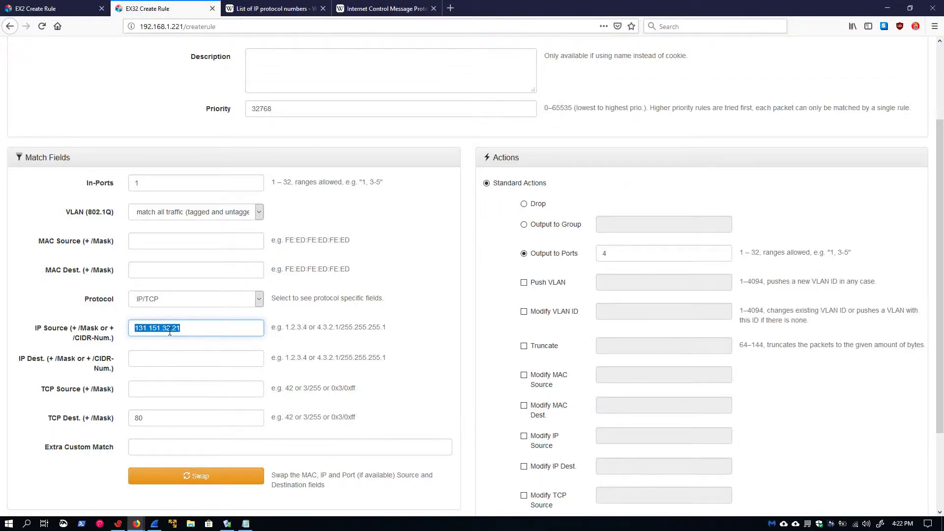
pyautogui.click(166, 356)
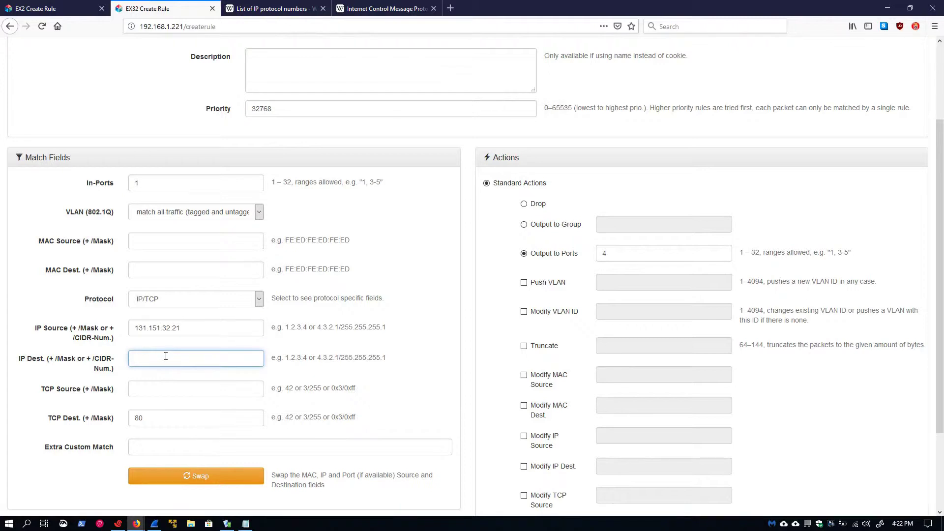
pyautogui.hotkey('ctrl', 'v')
pyautogui.doubleClick(171, 335)
pyautogui.press('BackSpace')
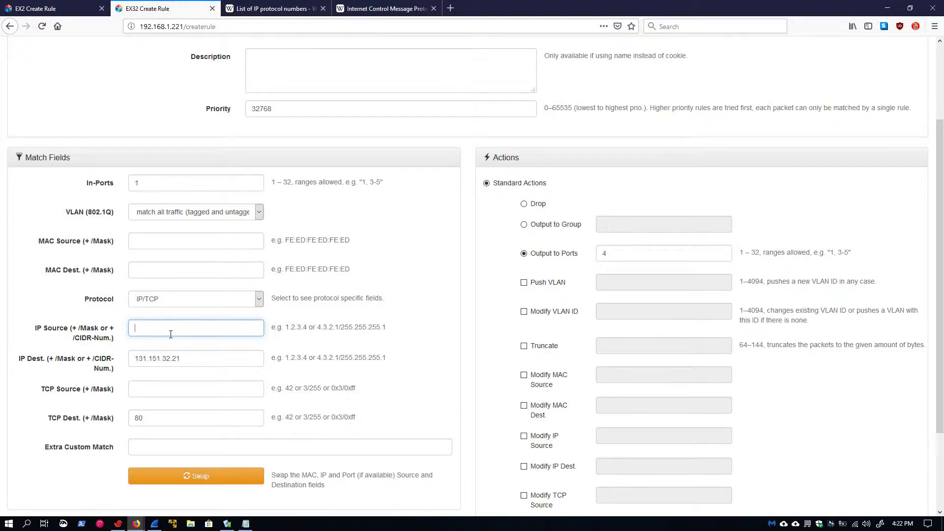
# Step: Replace TCP destination port 80 with 443 and set TCP source port 6000
pyautogui.doubleClick(156, 415)
pyautogui.press('BackSpace')
pyautogui.click(154, 394)
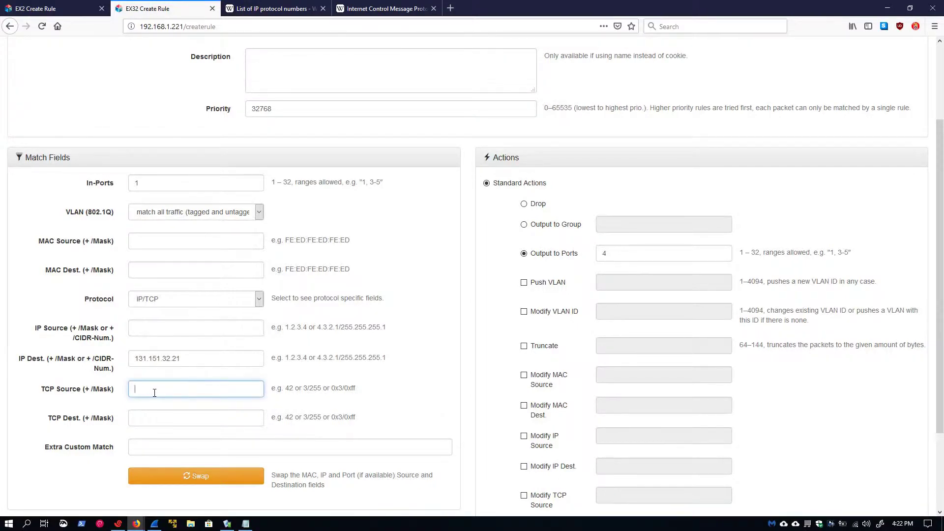
pyautogui.write('21')
pyautogui.doubleClick(155, 393)
pyautogui.write('6000')
pyautogui.click(174, 423)
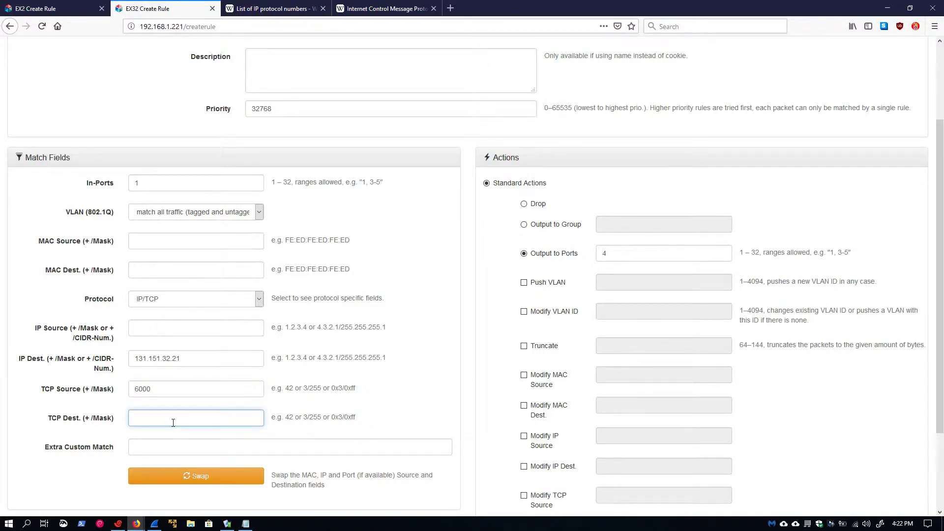
pyautogui.write('443')
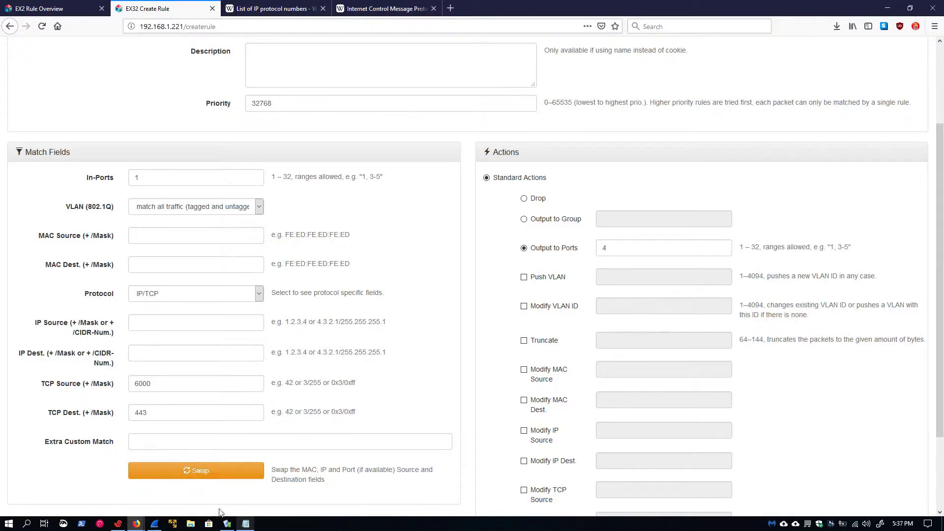
# Step: Bring up the L3.txt port-masking notes and highlight that 0 means wildcard and 1 means strict
pyautogui.click(246, 524)
pyautogui.scroll(-8, 747, 312)
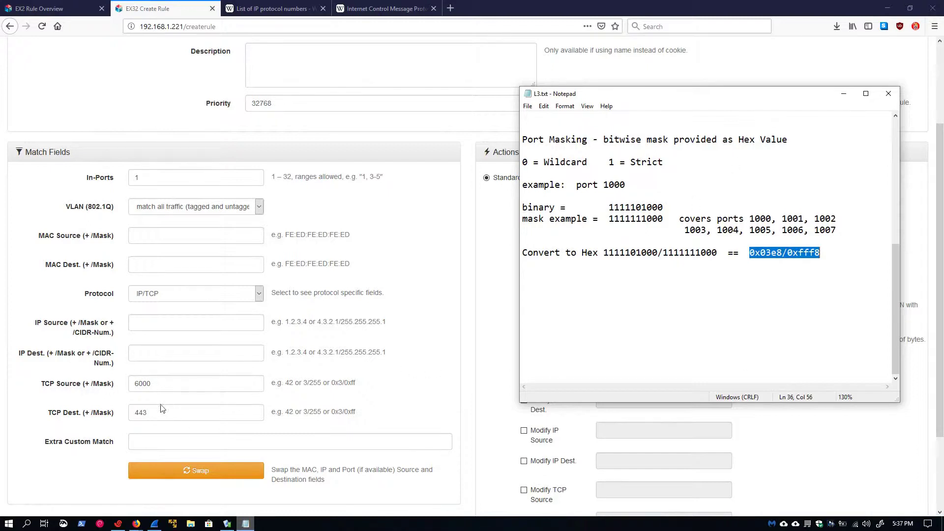
pyautogui.doubleClick(525, 162)
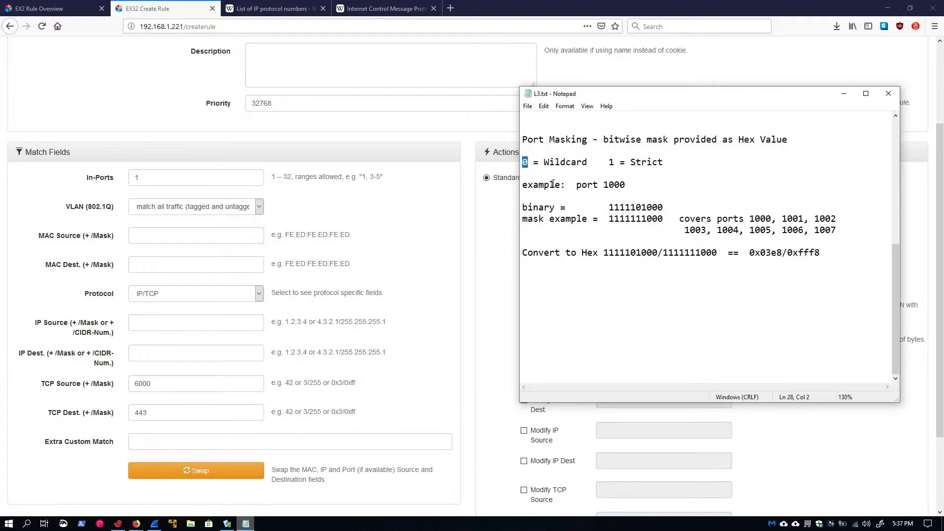
pyautogui.doubleClick(614, 161)
pyautogui.moveTo(599, 185); pyautogui.dragTo(666, 210)
pyautogui.click(645, 190)
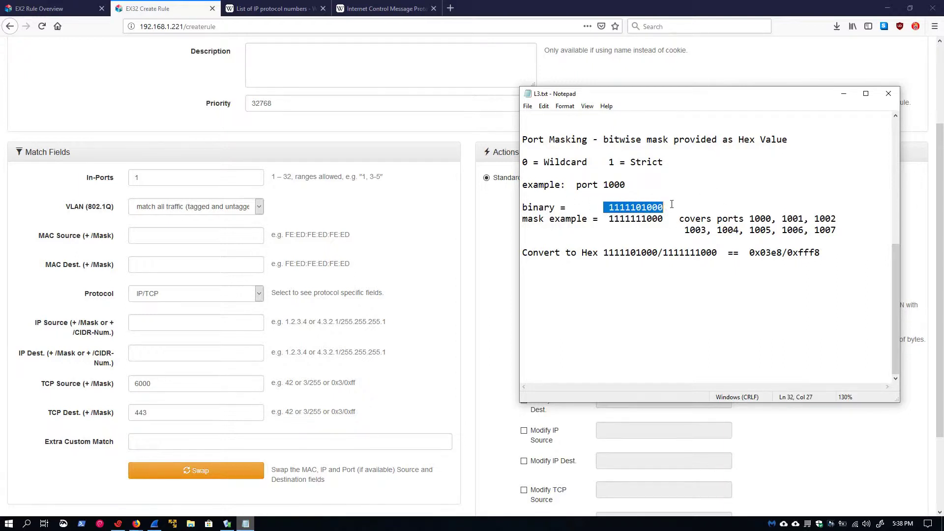
pyautogui.click(630, 243)
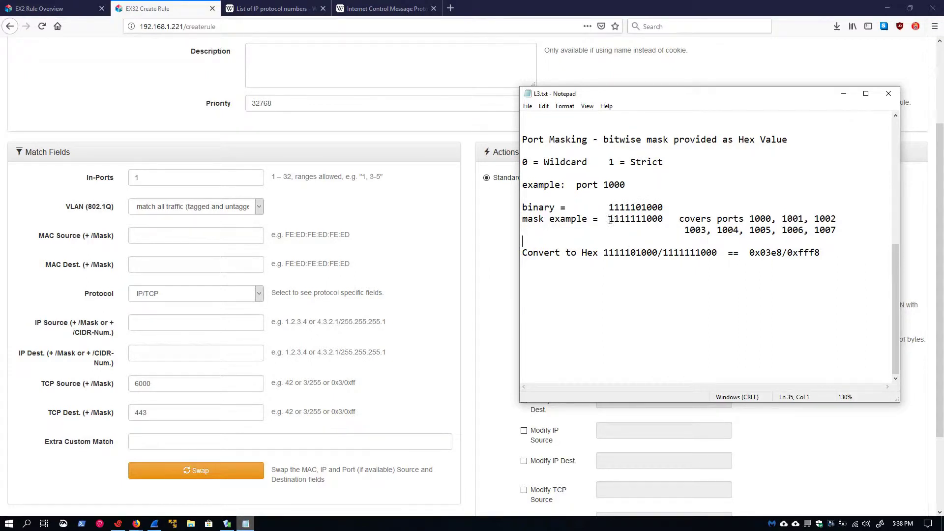
pyautogui.moveTo(609, 219)
pyautogui.mouseDown()
pyautogui.moveTo(663, 220)
pyautogui.moveTo(614, 218)
pyautogui.moveTo(614, 207)
pyautogui.mouseUp()
pyautogui.press('Down')
pyautogui.moveTo(614, 219); pyautogui.dragTo(664, 207)
pyautogui.click(649, 219)
pyautogui.click(675, 207)
pyautogui.click(650, 207)
pyautogui.moveTo(651, 207); pyautogui.dragTo(653, 207)
pyautogui.moveTo(653, 207); pyautogui.dragTo(658, 207)
pyautogui.click(684, 206)
# Step: Select the hex value 0x03e8/0xfff8 on the Convert to Hex line
pyautogui.moveTo(603, 253); pyautogui.dragTo(820, 253)
pyautogui.click(716, 277)
pyautogui.moveTo(750, 253); pyautogui.dragTo(821, 254)
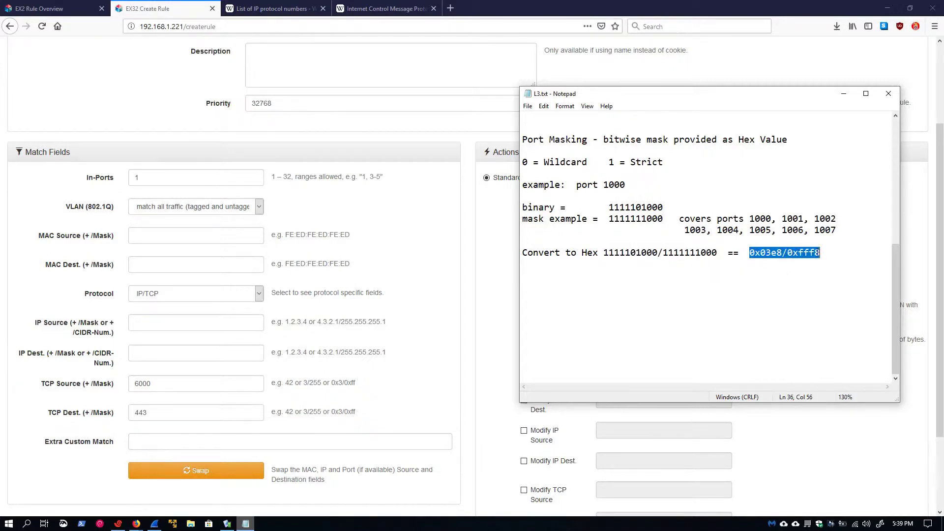
# Step: Replace TCP Dest. 443 with 0x03e8/0xfff8 and clear TCP Source port 6000
pyautogui.click(151, 410)
pyautogui.doubleClick(152, 410)
pyautogui.hotkey('ctrl', 'v')
pyautogui.doubleClick(168, 385)
pyautogui.press('BackSpace')
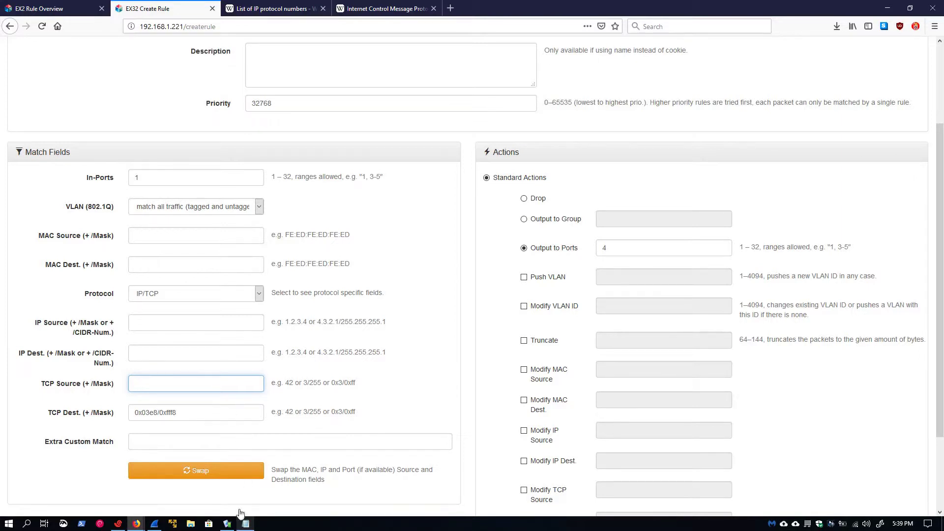
pyautogui.click(246, 523)
pyautogui.click(726, 306)
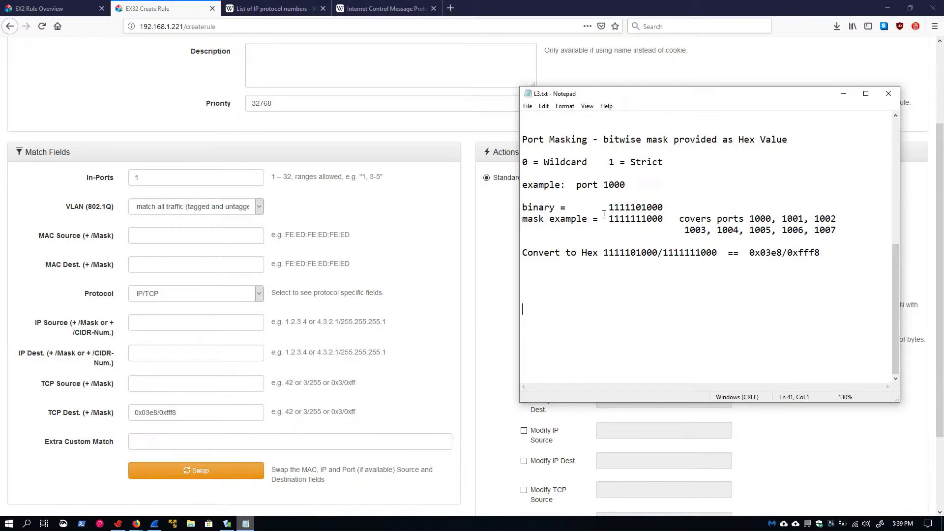
pyautogui.moveTo(604, 208); pyautogui.dragTo(664, 209)
pyautogui.moveTo(608, 221); pyautogui.dragTo(664, 220)
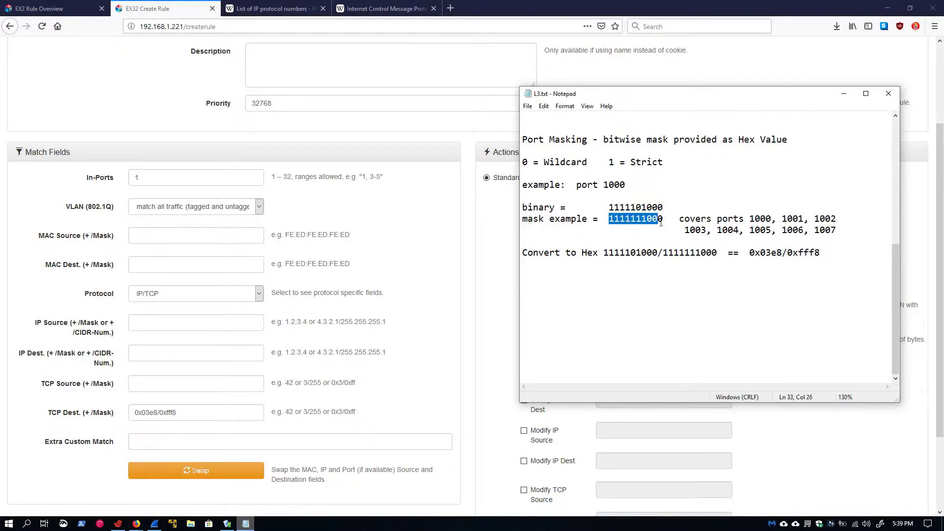
pyautogui.moveTo(749, 253); pyautogui.dragTo(804, 252)
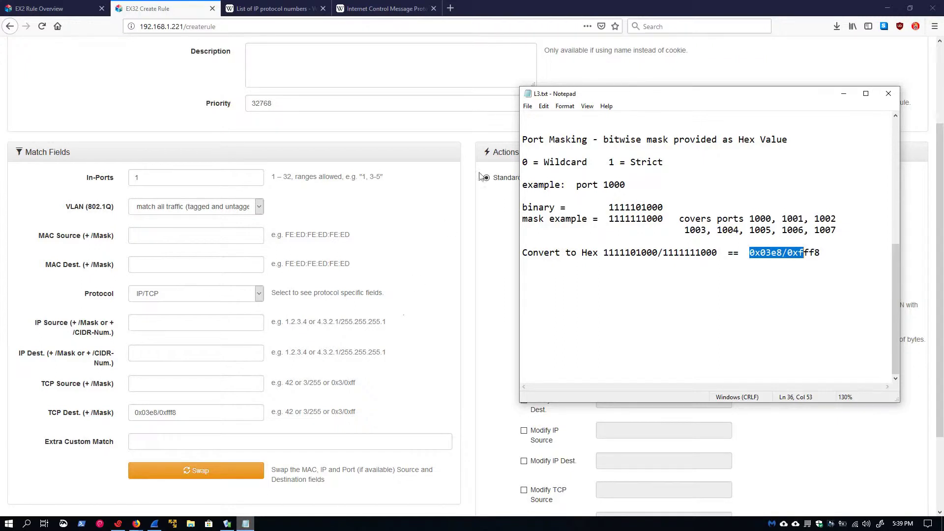
pyautogui.click(176, 9)
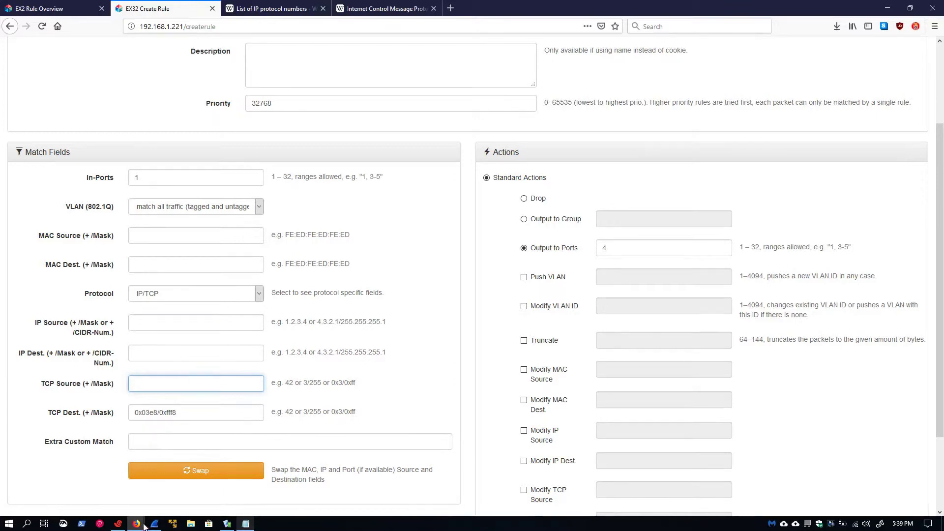
pyautogui.press('Return')
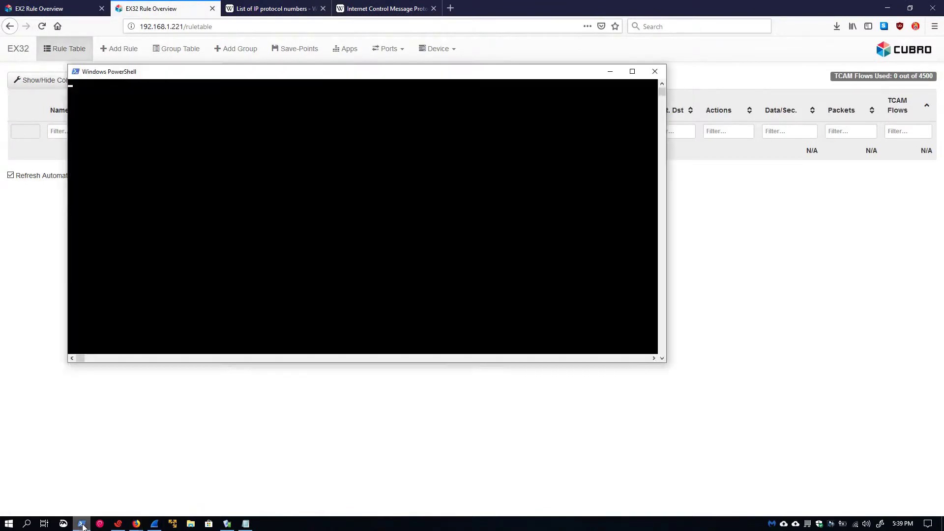
# Step: In a new PowerShell window, change directory to C:\Users\Lab\Programming\Cubro\EX using Tab completion
pyautogui.click(82, 525)
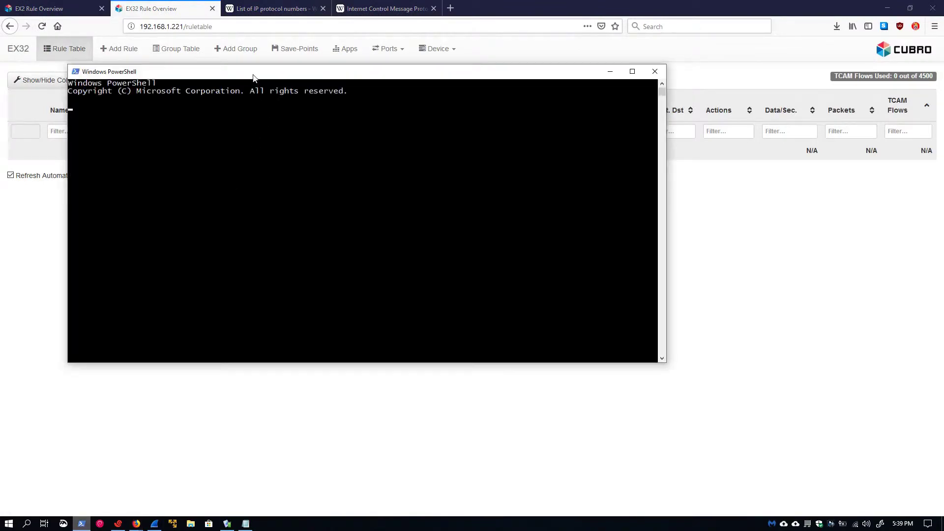
pyautogui.moveTo(254, 73); pyautogui.dragTo(406, 135)
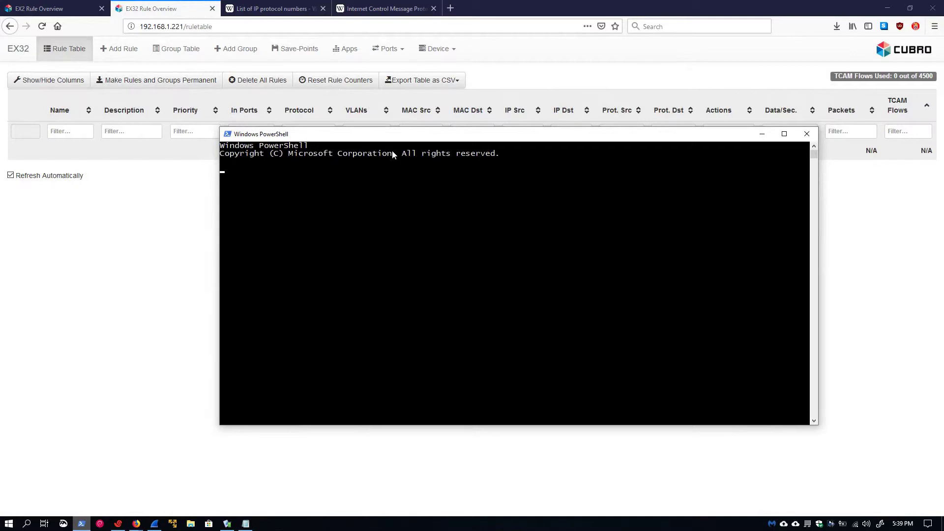
pyautogui.write('cd ~/')
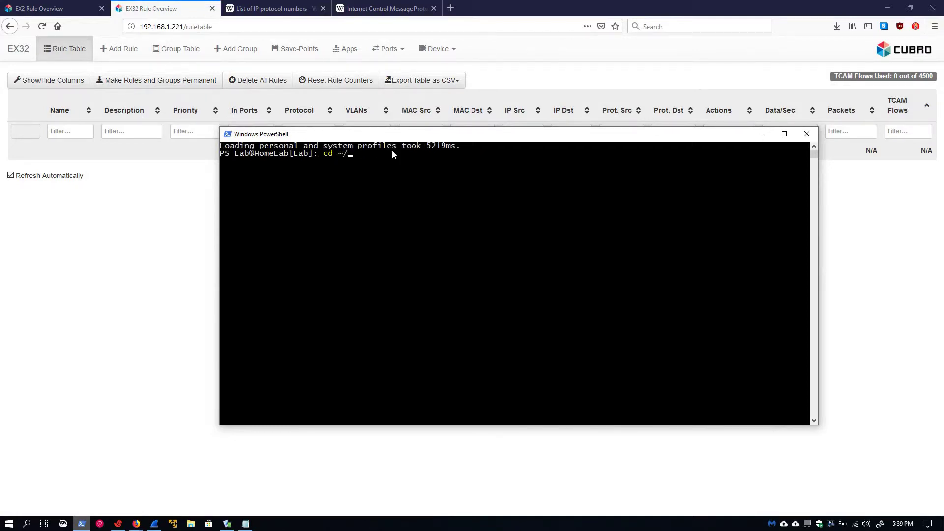
pyautogui.write('Dpoc')
pyautogui.press('BackSpace')
pyautogui.press('BackSpace')
pyautogui.press('BackSpace')
pyautogui.write('oc')
pyautogui.press('Tab')
pyautogui.press('BackSpace')
pyautogui.press('BackSpace')
pyautogui.press('BackSpace')
pyautogui.press('BackSpace')
pyautogui.press('BackSpace')
pyautogui.press('BackSpace')
pyautogui.press('BackSpace')
pyautogui.press('BackSpace')
pyautogui.press('BackSpace')
pyautogui.press('BackSpace')
pyautogui.write('Pro')
pyautogui.press('Tab')
pyautogui.write('Cu')
pyautogui.press('Tab')
pyautogui.write('Ex')
pyautogui.press('Tab')
pyautogui.press('Return')
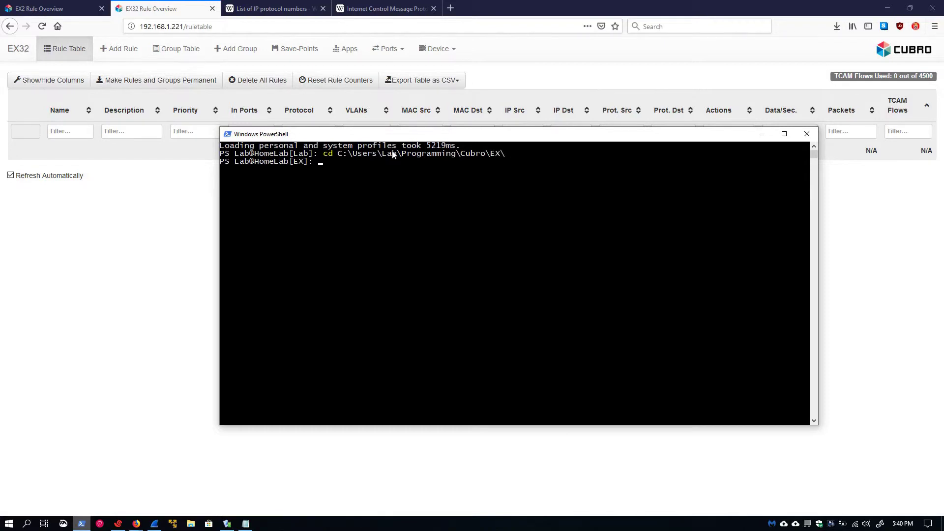
# Step: Run python .\mask_test.py against 192.168.1.221 with the device username and password
pyautogui.write('pyth')
pyautogui.write('on .\\')
pyautogui.write('mask')
pyautogui.press('Tab')
pyautogui.write('192.168.1.221 admin cubro')
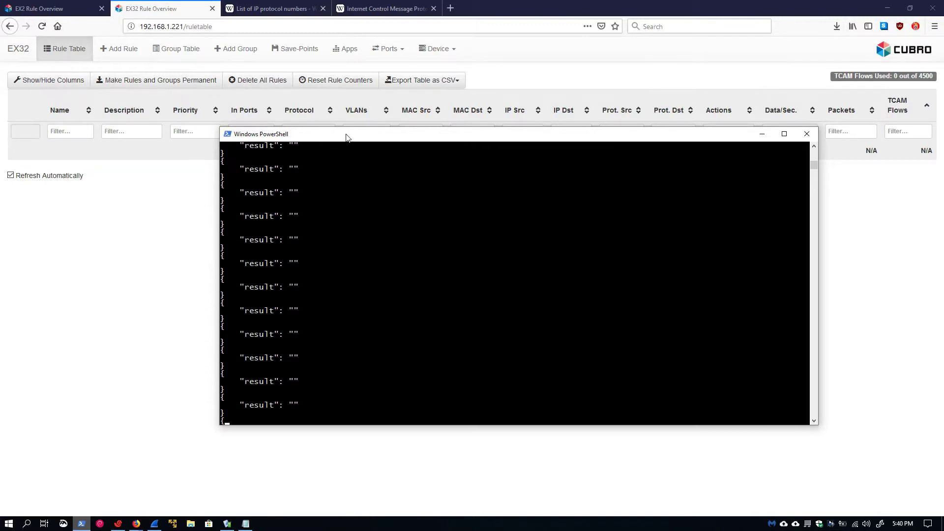
pyautogui.moveTo(328, 129); pyautogui.dragTo(282, 175)
# Step: Watch the rule table fill with test rules as TCAM Flows Used climbs to 526 of 4500
pyautogui.click(554, 50)
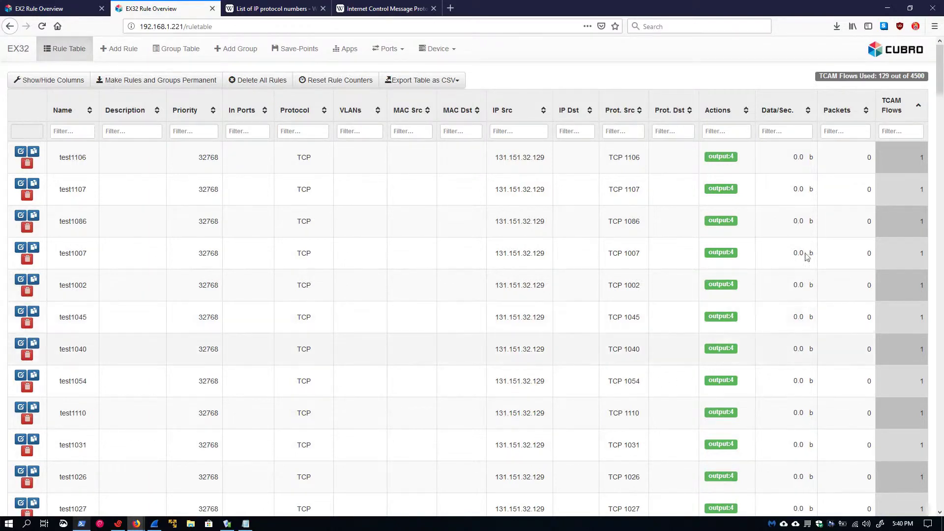
pyautogui.moveTo(877, 76); pyautogui.dragTo(925, 76)
pyautogui.click(798, 80)
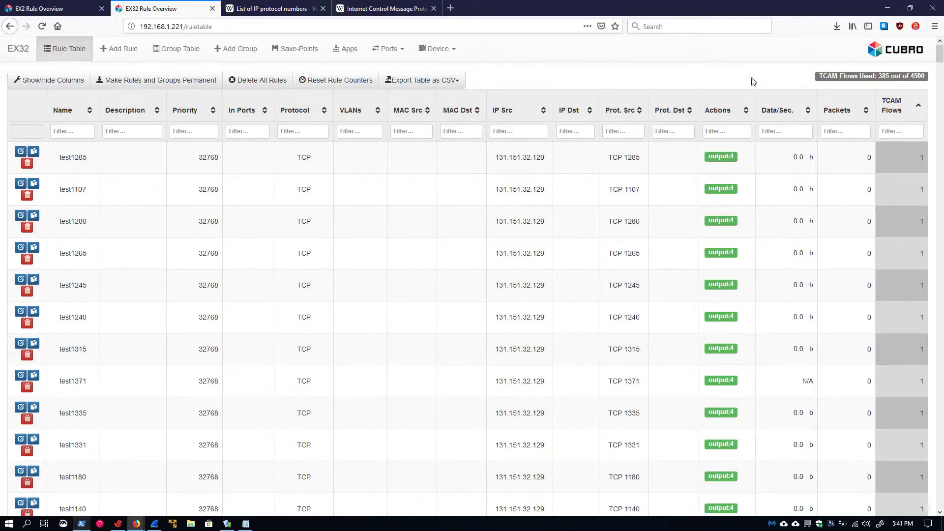
pyautogui.scroll(-2, 582, 256)
pyautogui.scroll(-3, 583, 273)
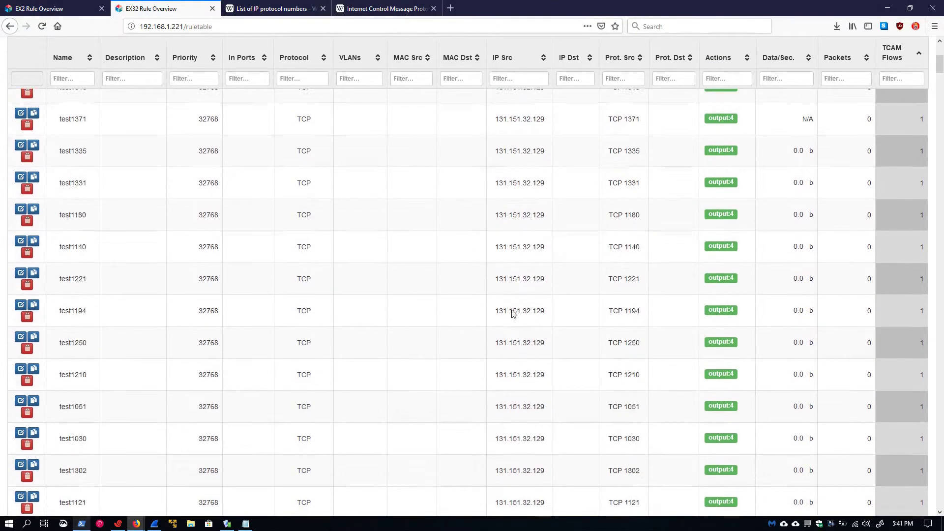
pyautogui.scroll(3, 526, 302)
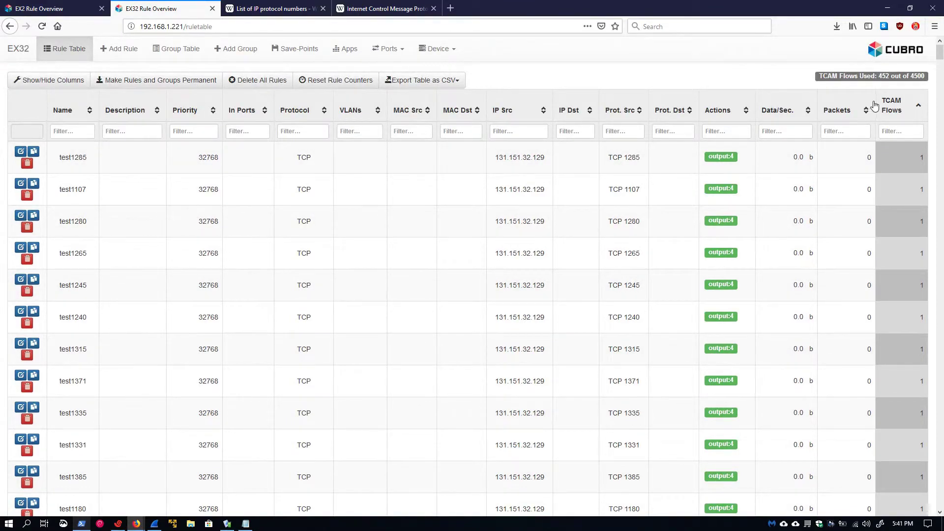
pyautogui.moveTo(890, 77); pyautogui.dragTo(867, 105)
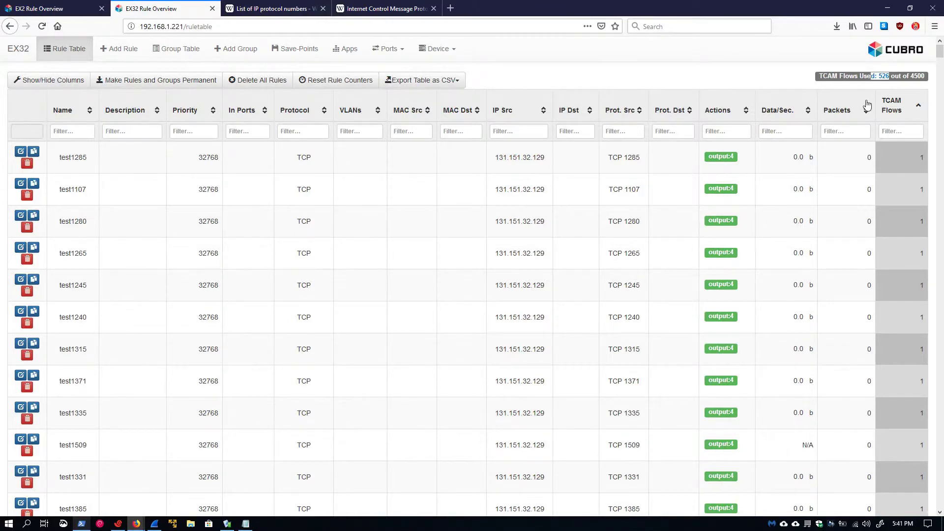
pyautogui.click(757, 74)
pyautogui.click(247, 524)
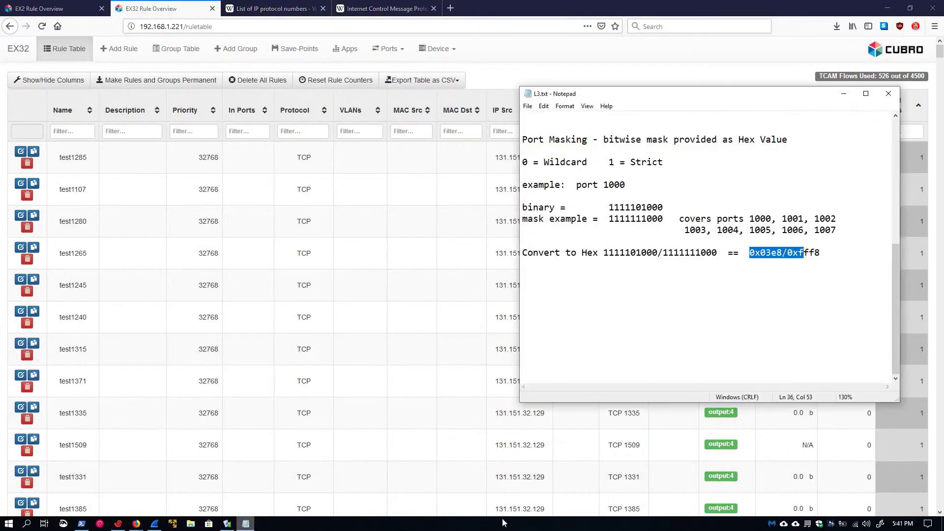
pyautogui.click(711, 352)
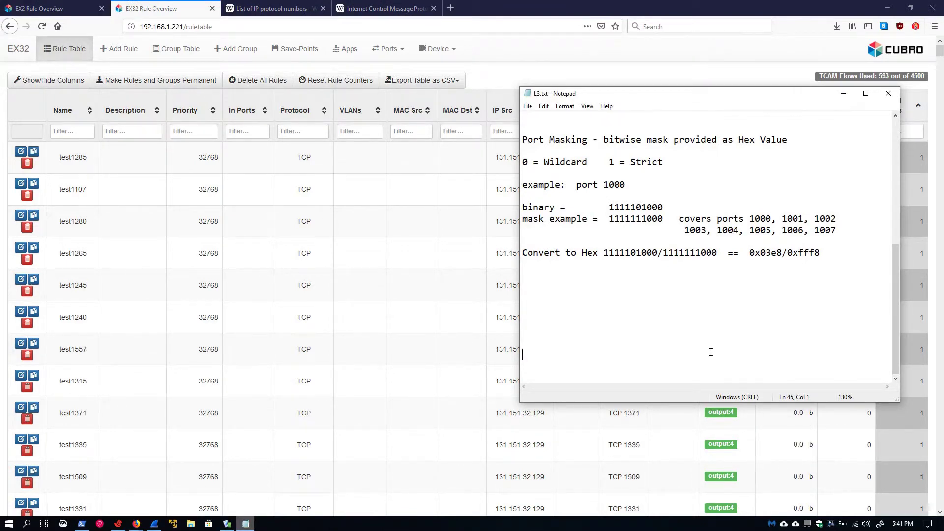
pyautogui.moveTo(750, 253); pyautogui.dragTo(821, 253)
pyautogui.click(765, 313)
pyautogui.moveTo(679, 219); pyautogui.dragTo(848, 231)
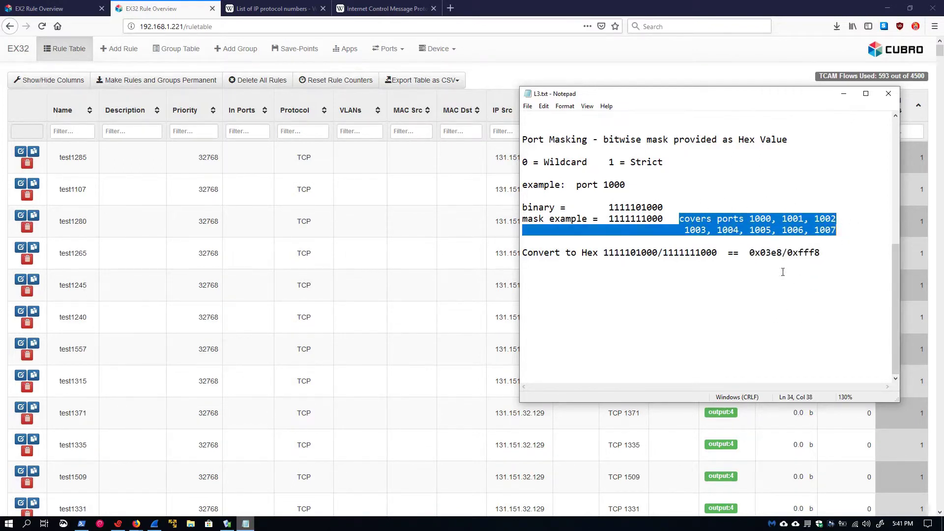
pyautogui.moveTo(750, 253); pyautogui.dragTo(820, 253)
pyautogui.click(764, 360)
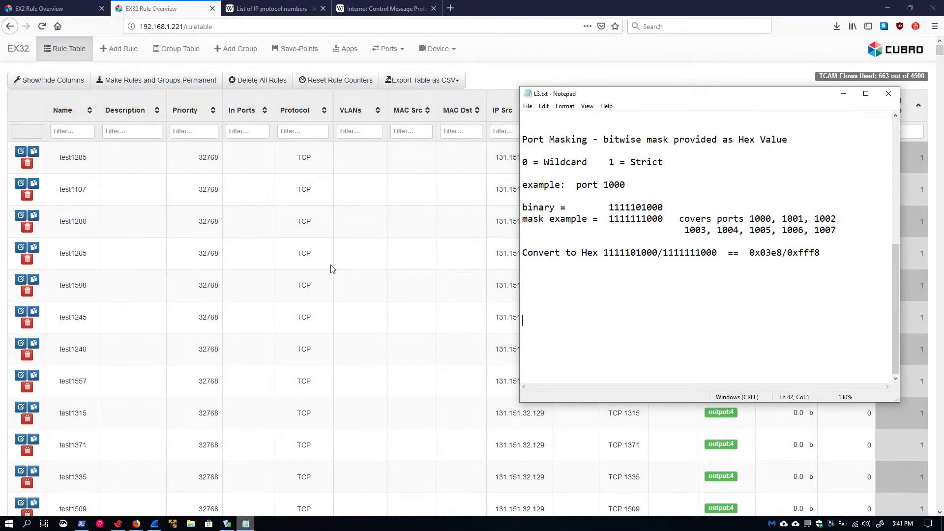
# Step: In the EX32 terminal session, print the port_mask file with cat port_mask
pyautogui.click(118, 525)
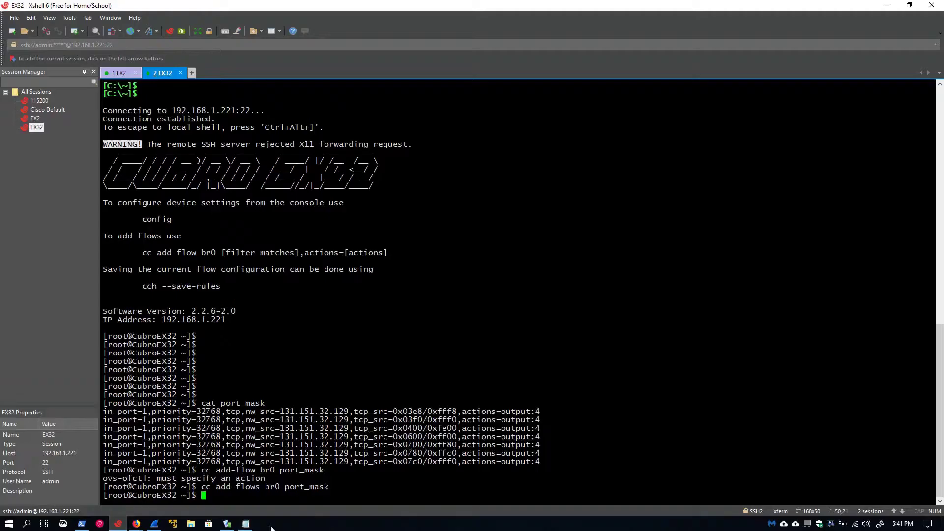
pyautogui.press('Return')
pyautogui.press('Return')
pyautogui.press('Return')
pyautogui.press('Return')
pyautogui.press('Return')
pyautogui.press('Return')
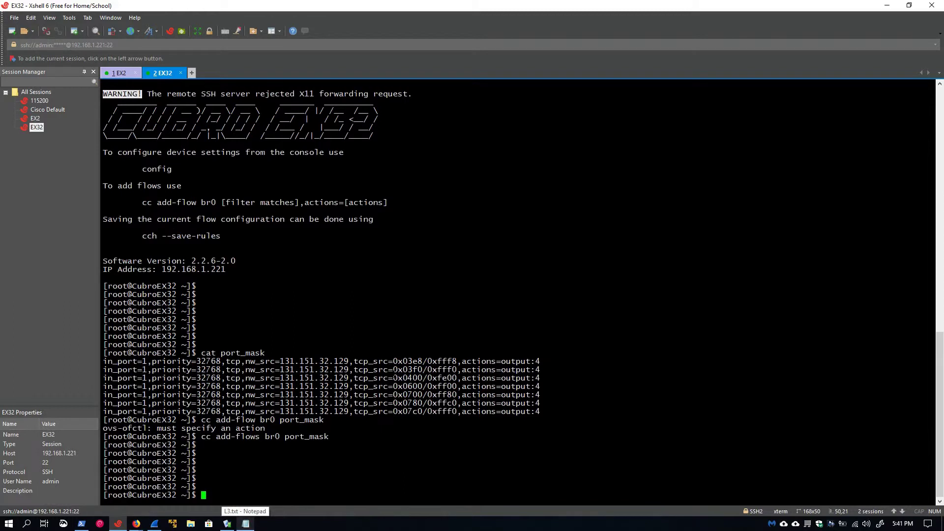
pyautogui.write('cat')
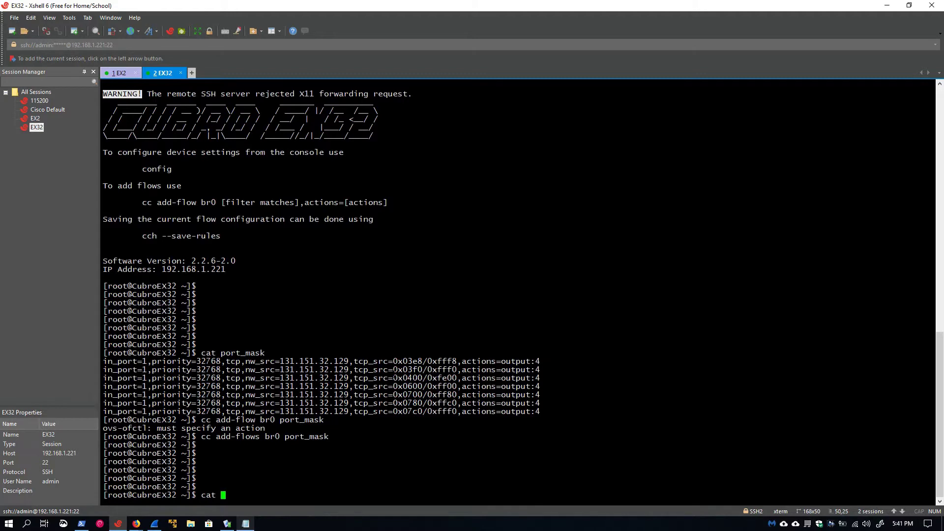
pyautogui.write('port_mask')
pyautogui.press('Return')
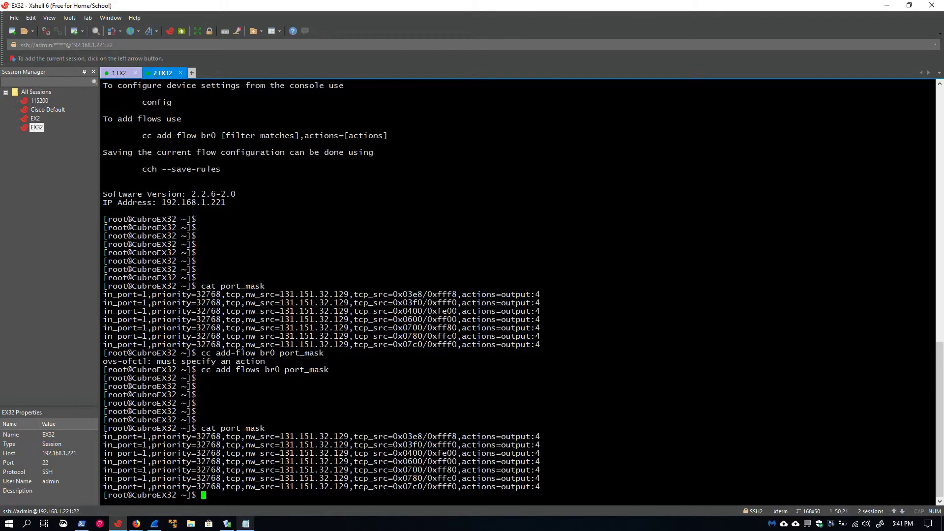
# Step: Highlight masks 0x03e8/0xfff8 and 0x03f0/0xfff0 in the output, then minimize the terminal
pyautogui.moveTo(393, 437); pyautogui.dragTo(457, 436)
pyautogui.click(464, 456)
pyautogui.moveTo(393, 444); pyautogui.dragTo(457, 445)
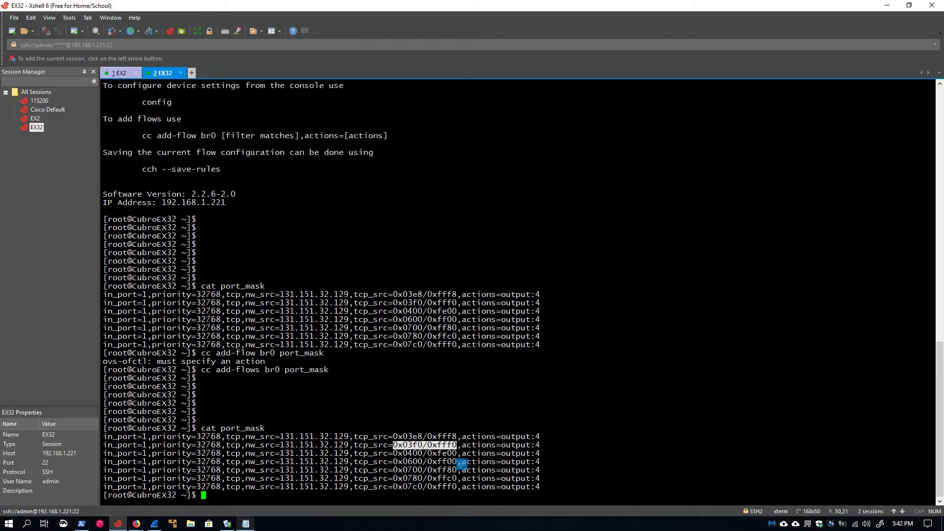
pyautogui.click(462, 457)
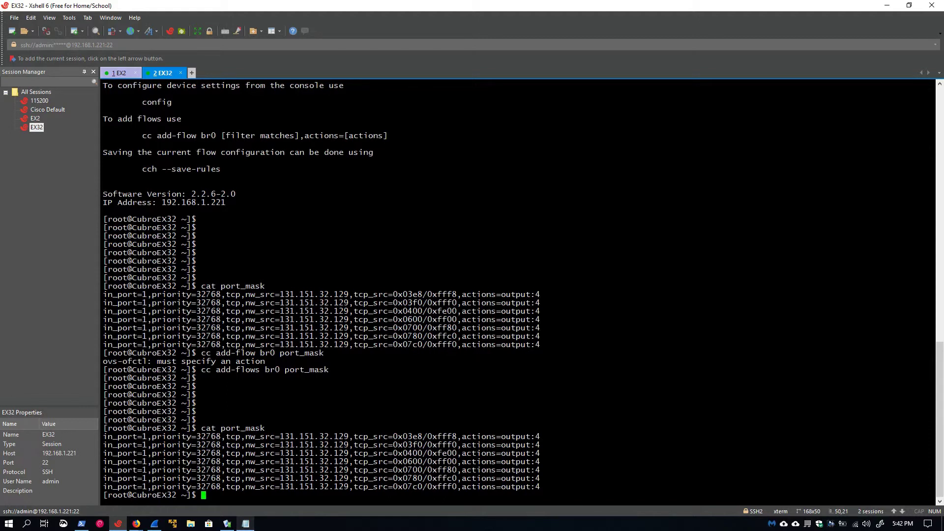
pyautogui.moveTo(270, 429); pyautogui.dragTo(285, 437)
pyautogui.click(284, 437)
pyautogui.click(887, 6)
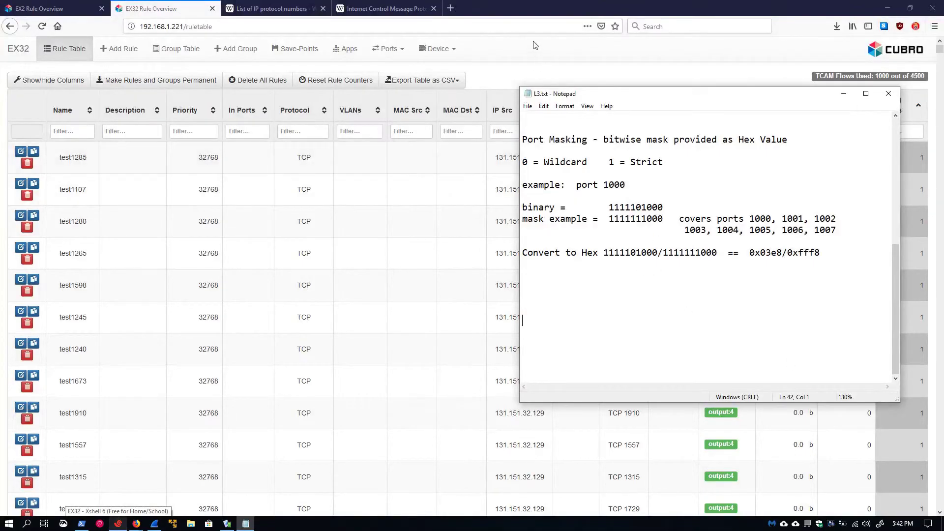
# Step: Delete all rules from the 1000-flow EX32 rule table and confirm the deletion
pyautogui.click(544, 81)
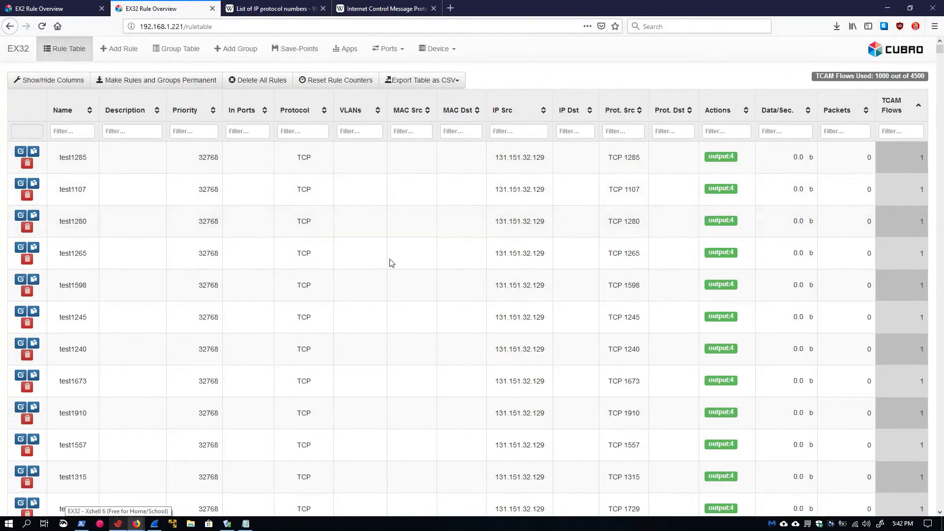
pyautogui.scroll(-5, 655, 344)
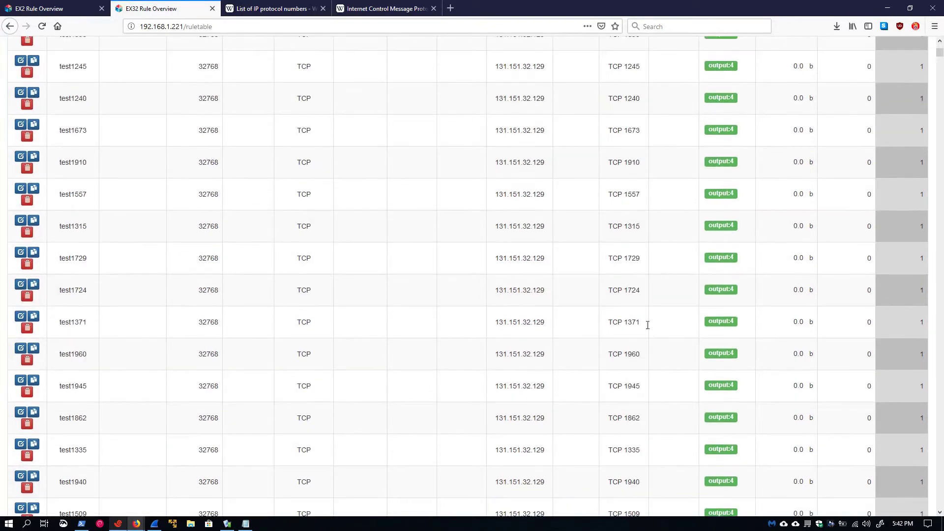
pyautogui.scroll(-7, 660, 436)
pyautogui.scroll(12, 638, 430)
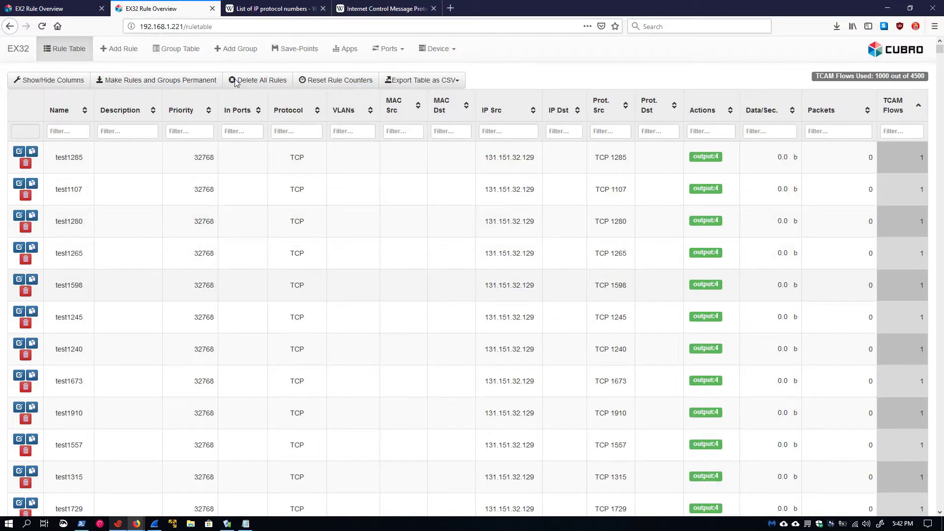
pyautogui.click(257, 82)
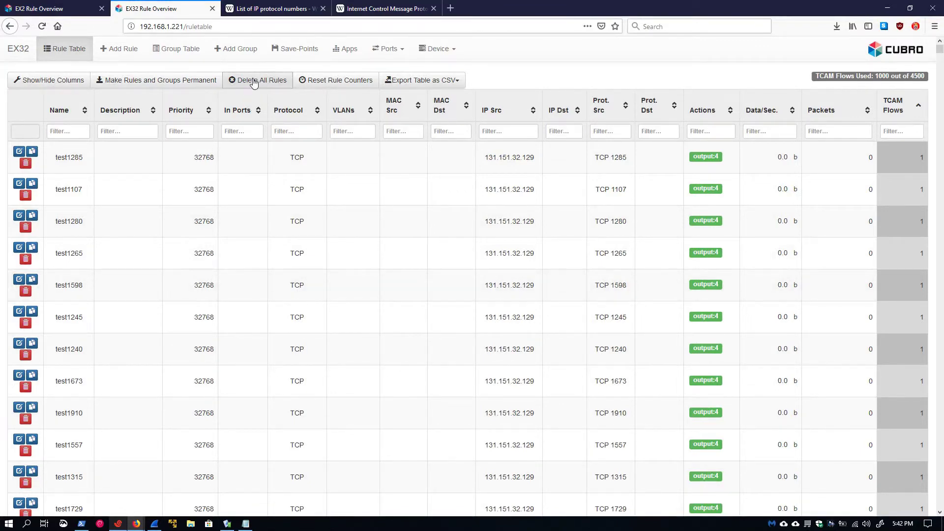
pyautogui.click(248, 84)
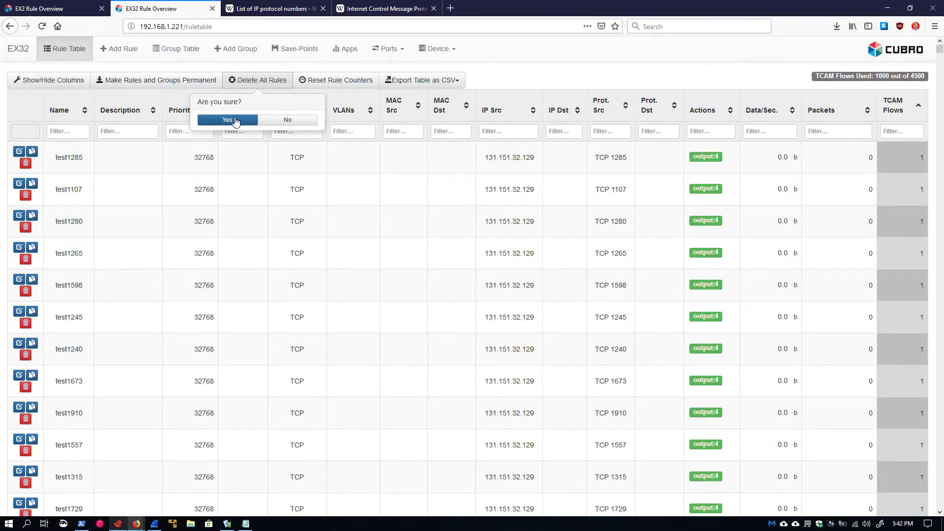
pyautogui.click(118, 524)
# Step: Run cc add-flows br0 port_mask, then minimize Xshell to view the rule table
pyautogui.write('cc ')
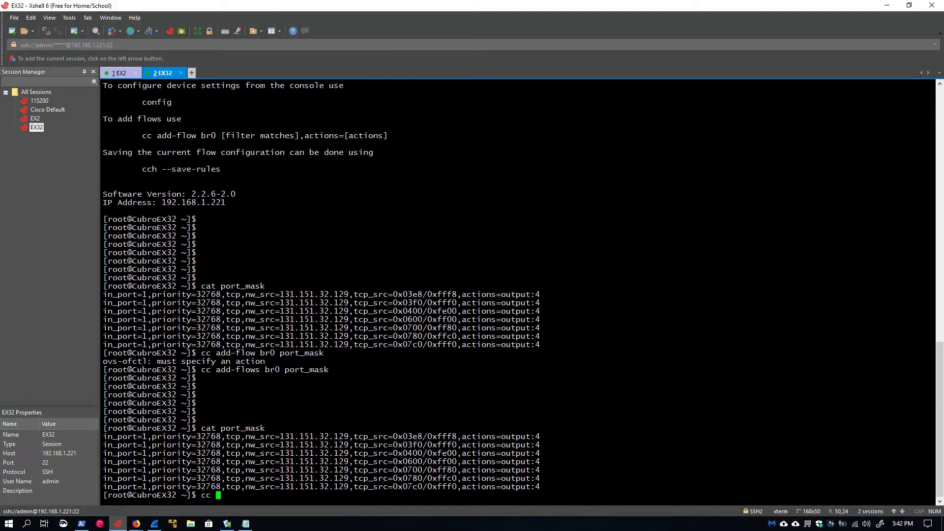
pyautogui.write('add-flows br0 port_mask')
pyautogui.press('Return')
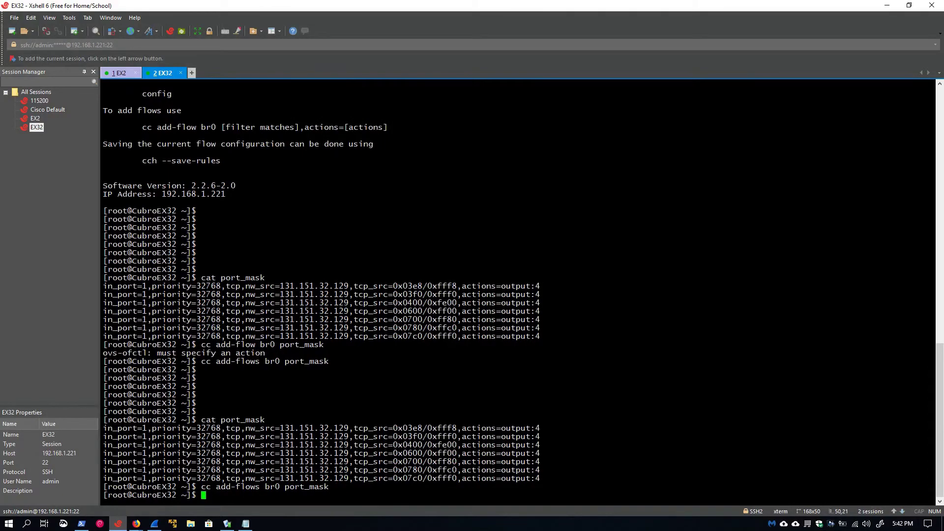
pyautogui.click(887, 5)
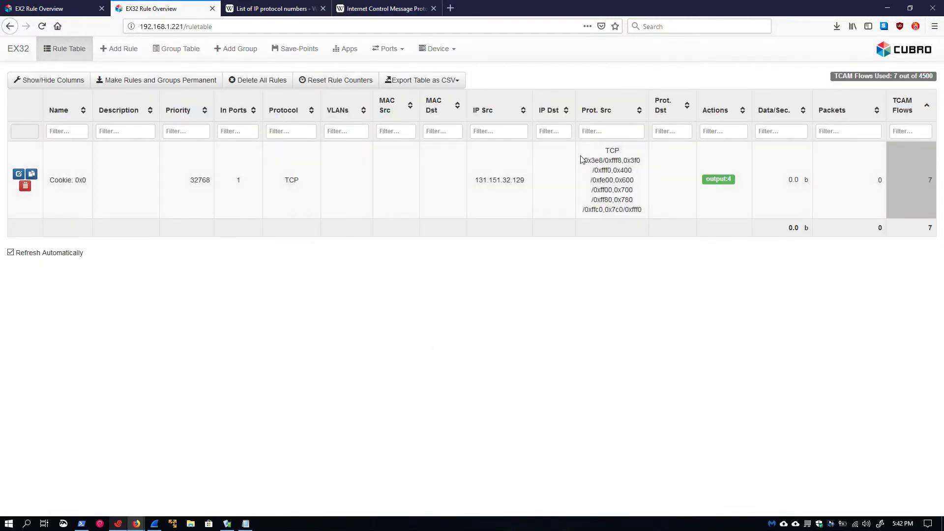
# Step: Highlight the single rule's seven hex Prot. Src masks, then open the Add Rule form
pyautogui.moveTo(587, 161); pyautogui.dragTo(643, 213)
pyautogui.click(811, 311)
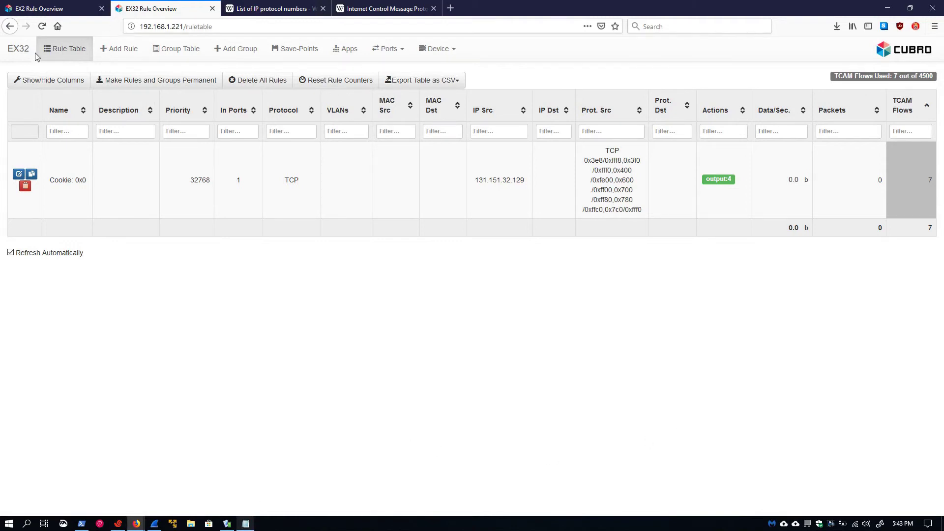
pyautogui.click(116, 53)
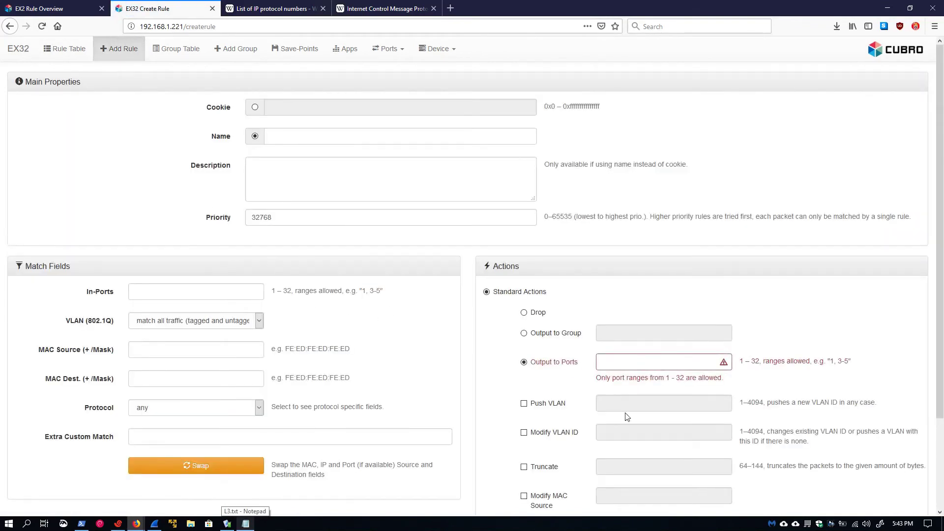
# Step: Set In-Ports to 1 and Output to Ports to 4
pyautogui.click(169, 293)
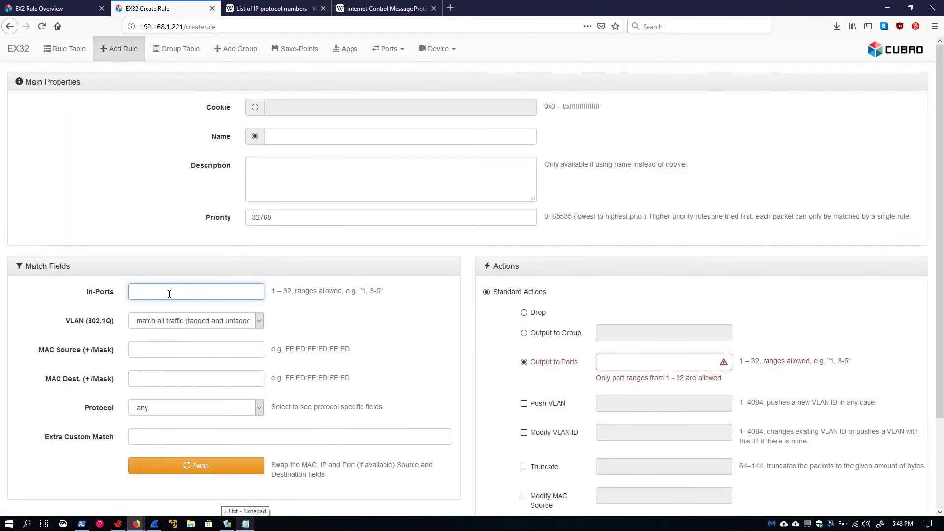
pyautogui.write('1')
pyautogui.click(610, 364)
pyautogui.write('4')
# Step: Set the rule's Protocol to IP/SCTP, trying IP/UDP first
pyautogui.scroll(-2, 394, 345)
pyautogui.click(174, 313)
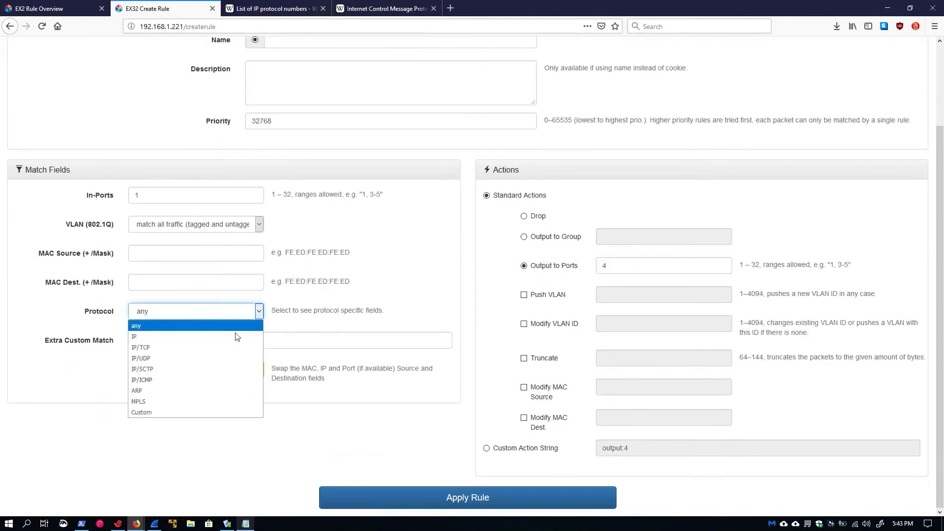
pyautogui.click(149, 361)
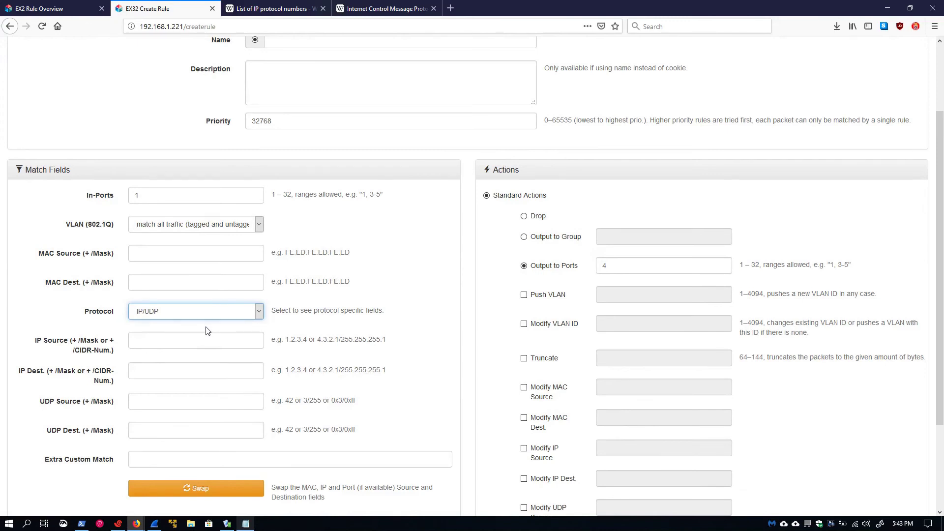
pyautogui.click(186, 315)
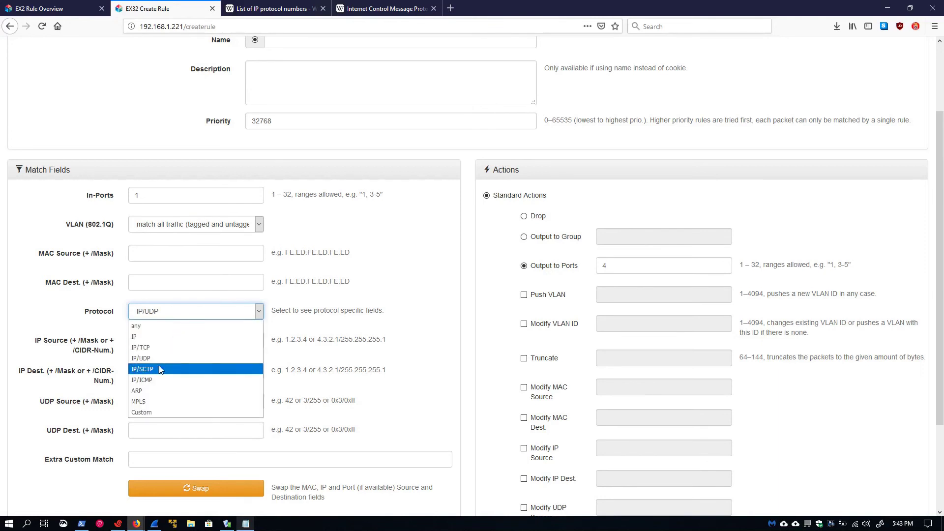
pyautogui.click(159, 368)
pyautogui.click(167, 315)
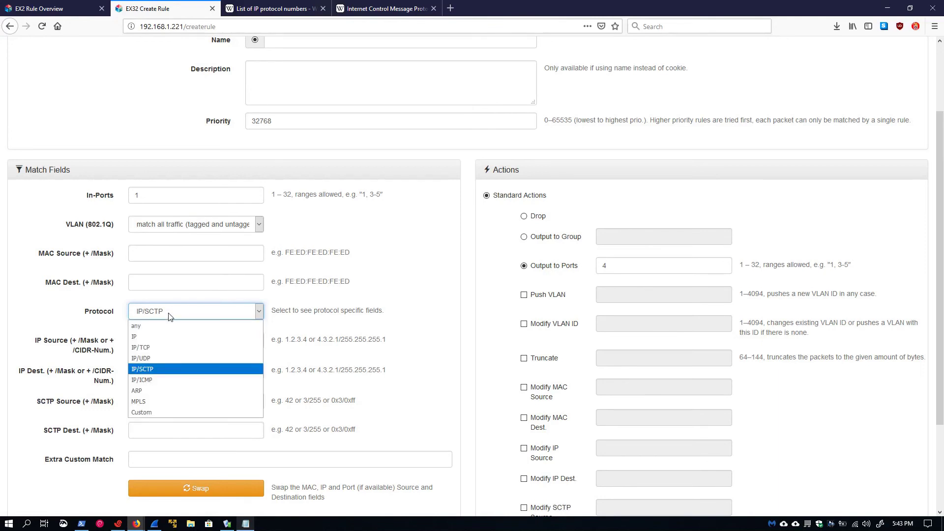